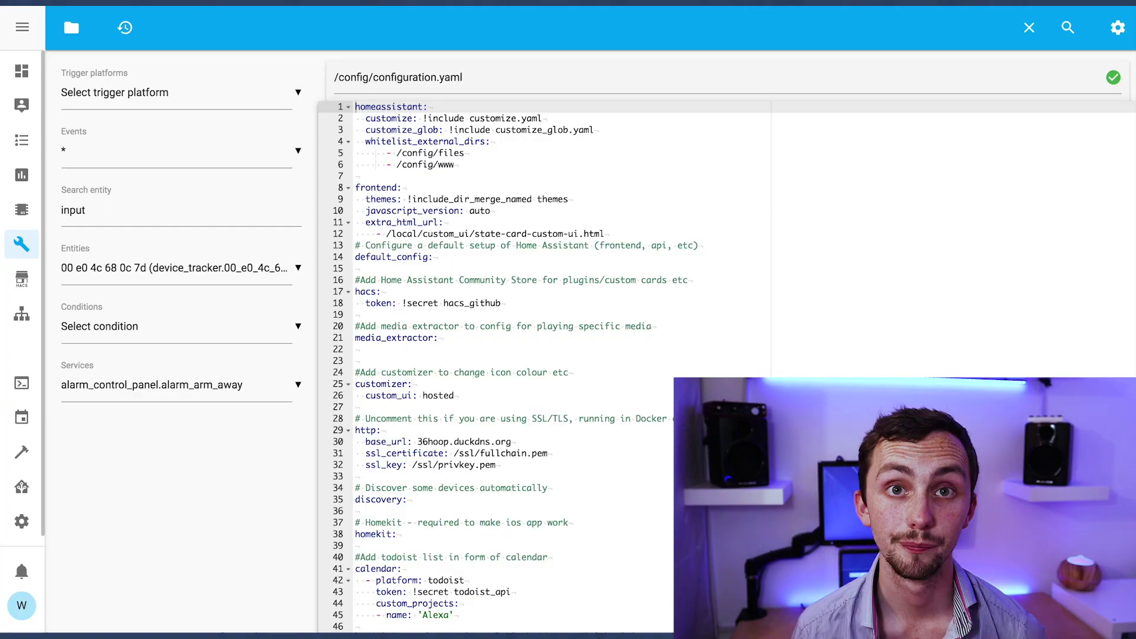
Open input_boolean.yaml from the configuration folder browser in the editor
{"action": "scroll", "coordinate": [448, 352], "scroll_direction": "down", "scroll_amount": 20}
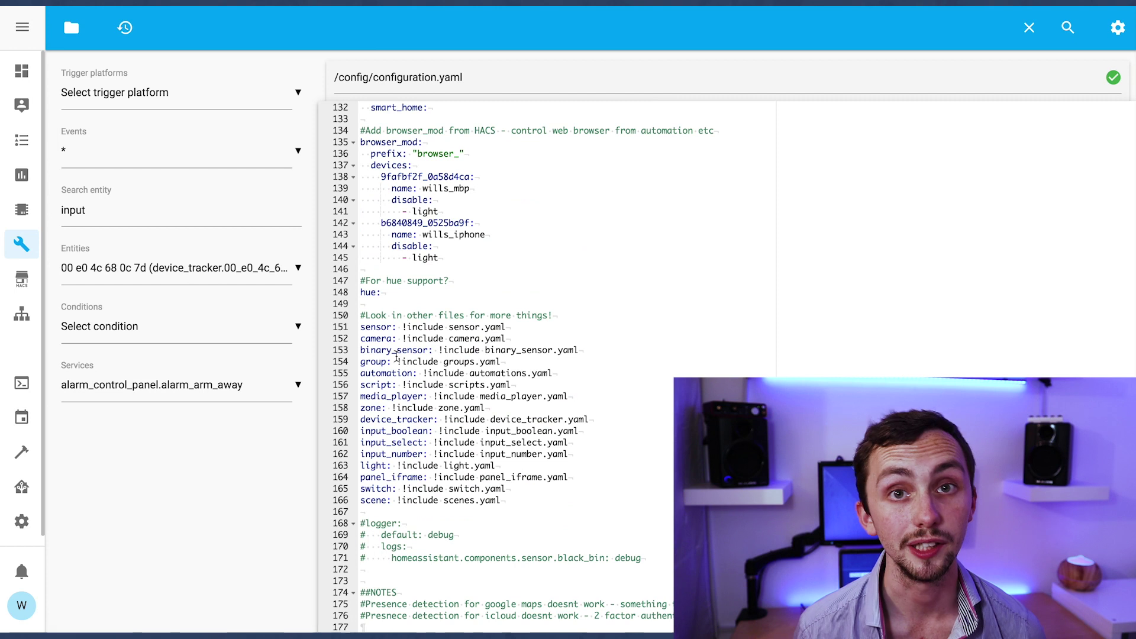
{"action": "left_click_drag", "start_coordinate": [359, 430], "coordinate": [579, 431]}
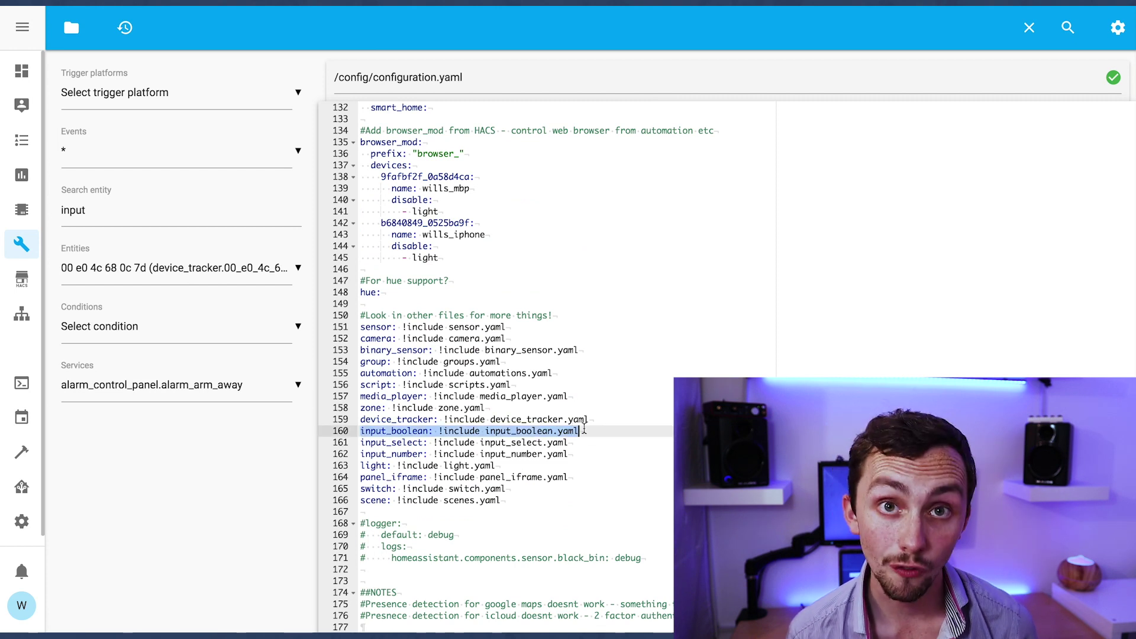
{"action": "left_click", "coordinate": [71, 27]}
{"action": "scroll", "coordinate": [103, 234], "scroll_direction": "down", "scroll_amount": 8}
{"action": "scroll", "coordinate": [140, 286], "scroll_direction": "up", "scroll_amount": 2}
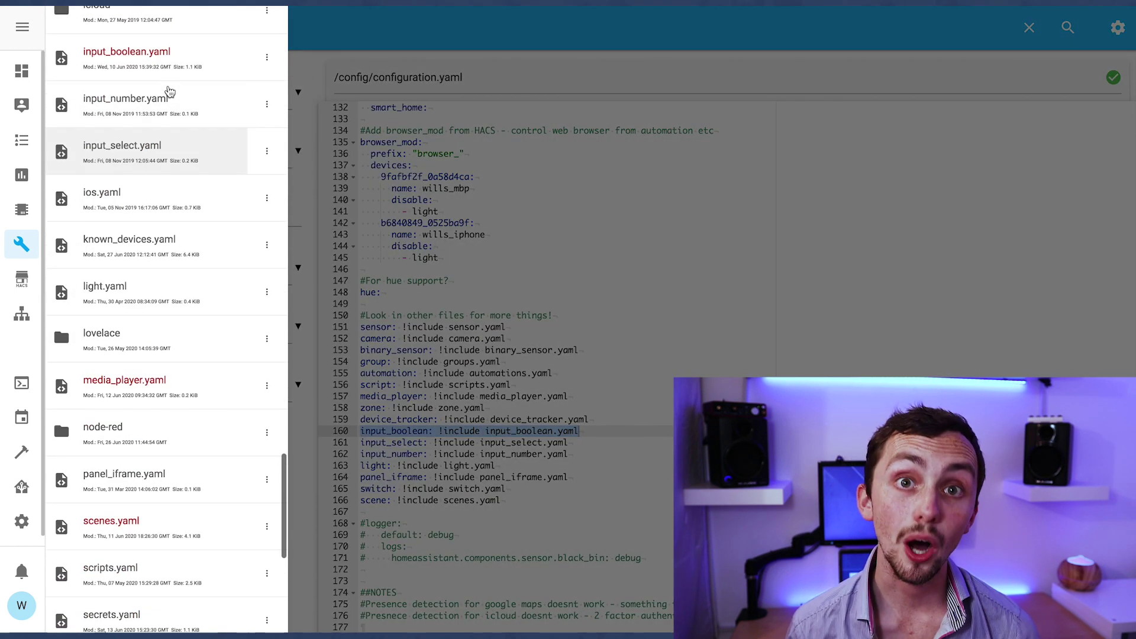
{"action": "left_click", "coordinate": [177, 71]}
{"action": "left_click", "coordinate": [485, 265]}
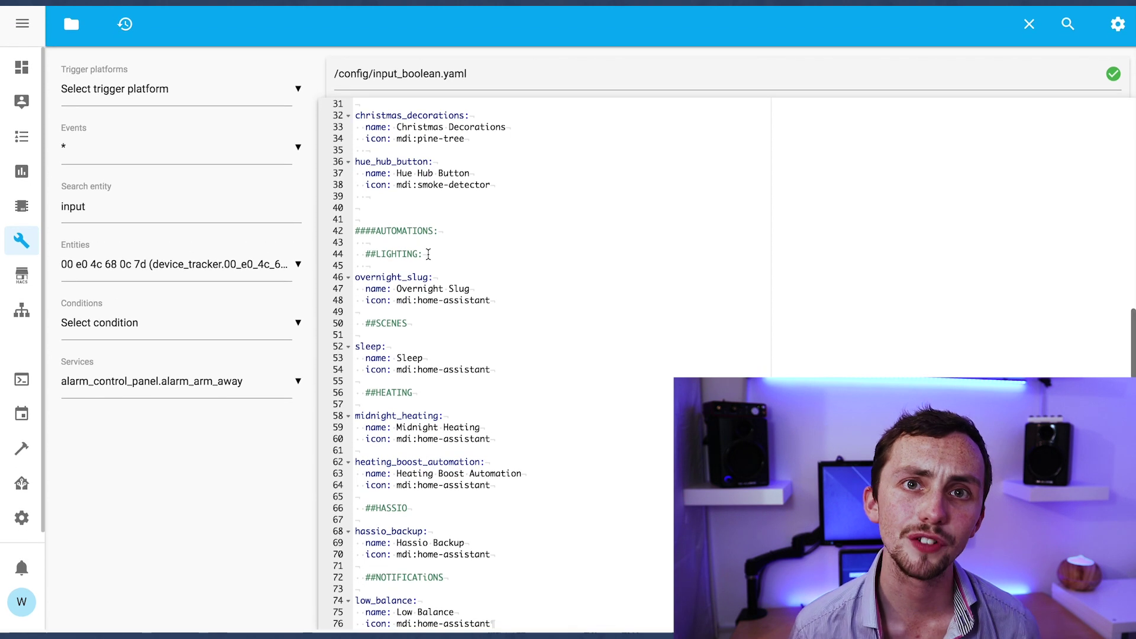
Add a guest_mode entry named Guest Mode with icon mdi:hotel, then save the file
{"action": "left_click", "coordinate": [383, 213]}
{"action": "type", "text": "guest_"}
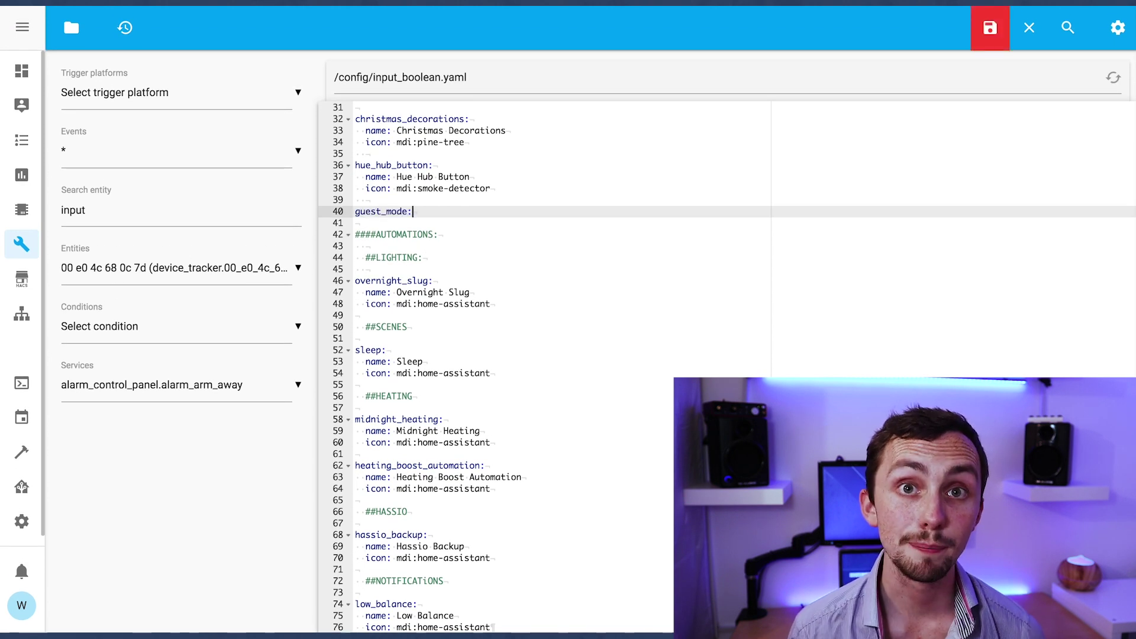
{"action": "type", "text": "mode:"}
{"action": "key", "text": "Return"}
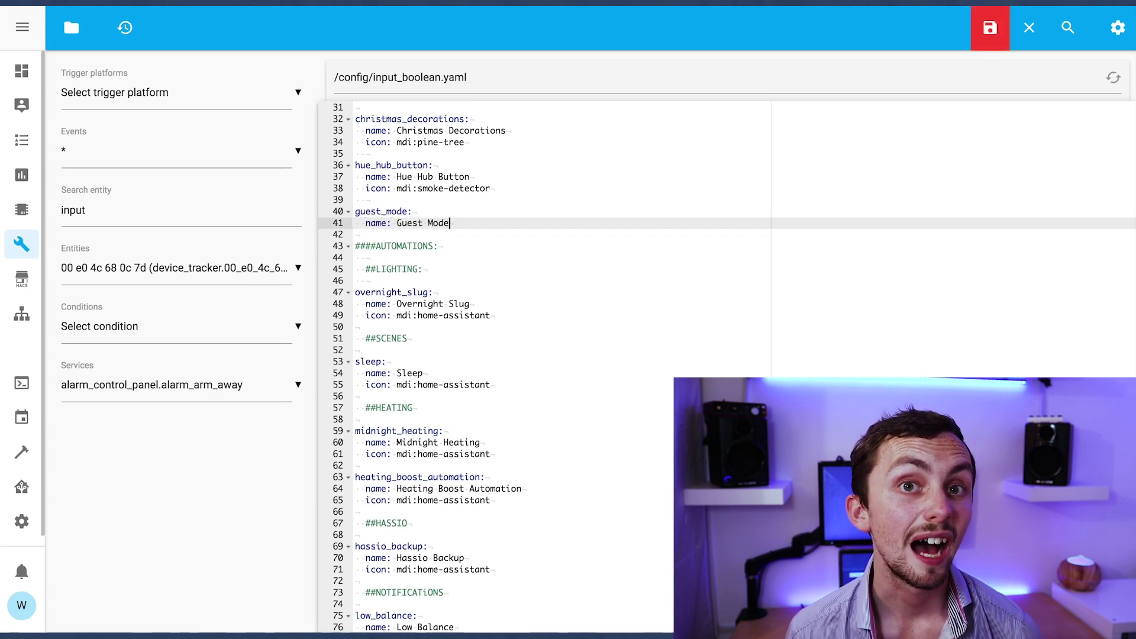
{"action": "key", "text": "Return"}
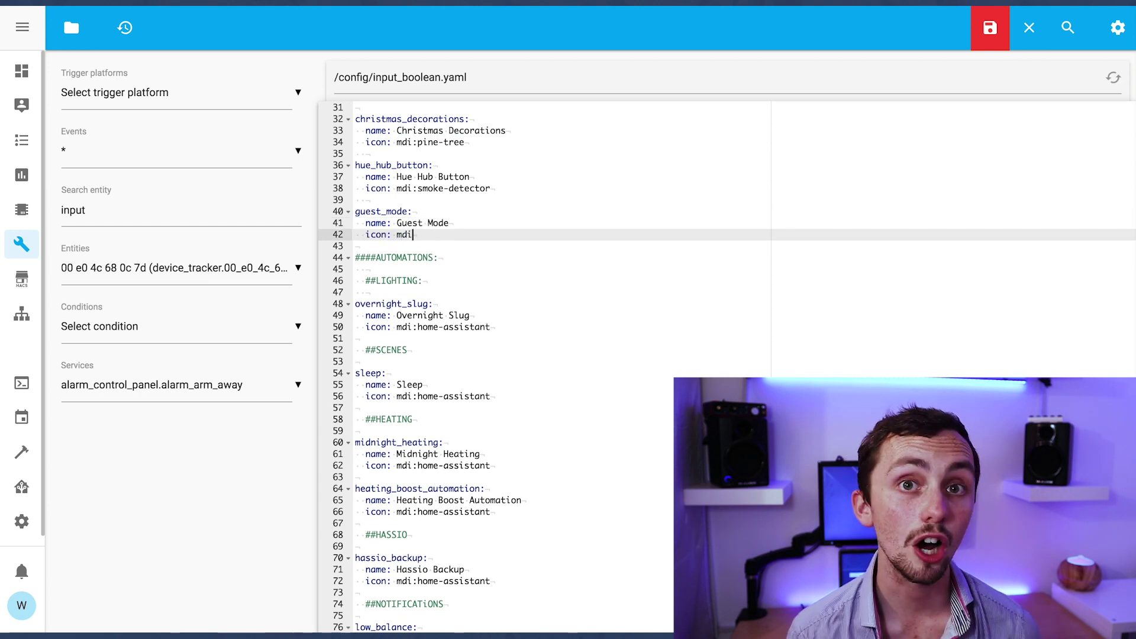
{"action": "type", "text": "icon: mdi:hotel"}
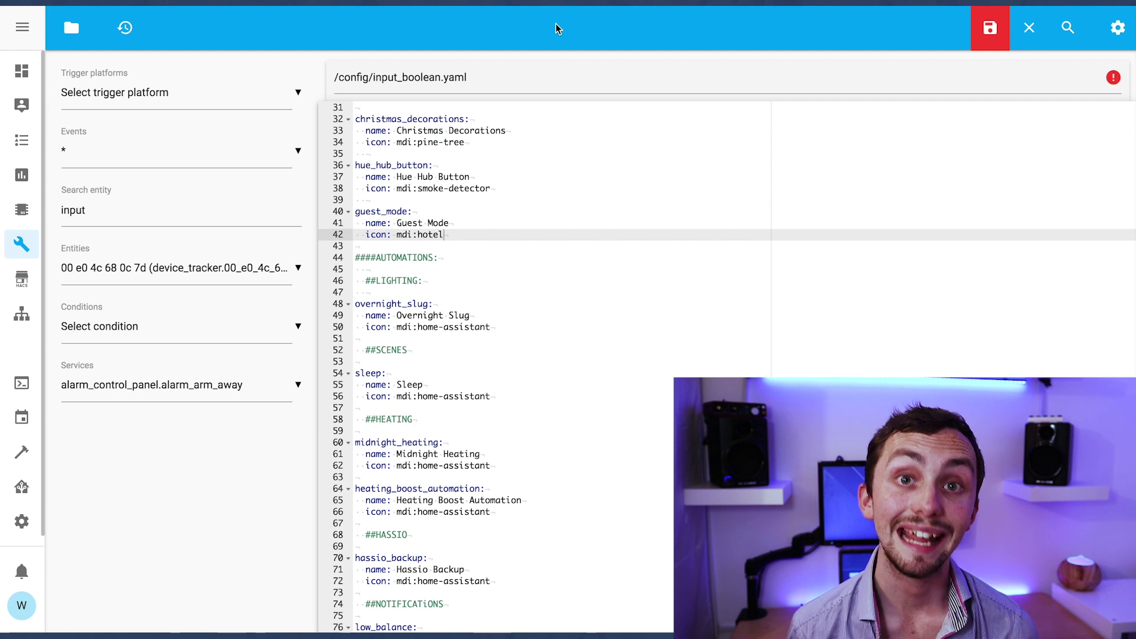
{"action": "left_click", "coordinate": [997, 42]}
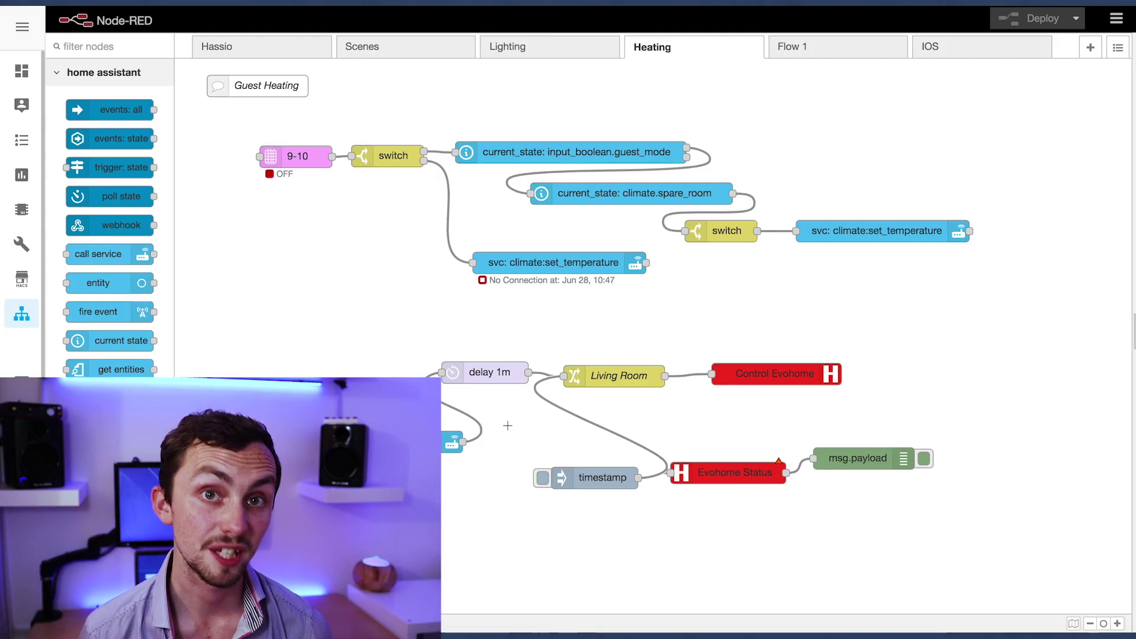
{"action": "left_click_drag", "start_coordinate": [197, 70], "coordinate": [1048, 313]}
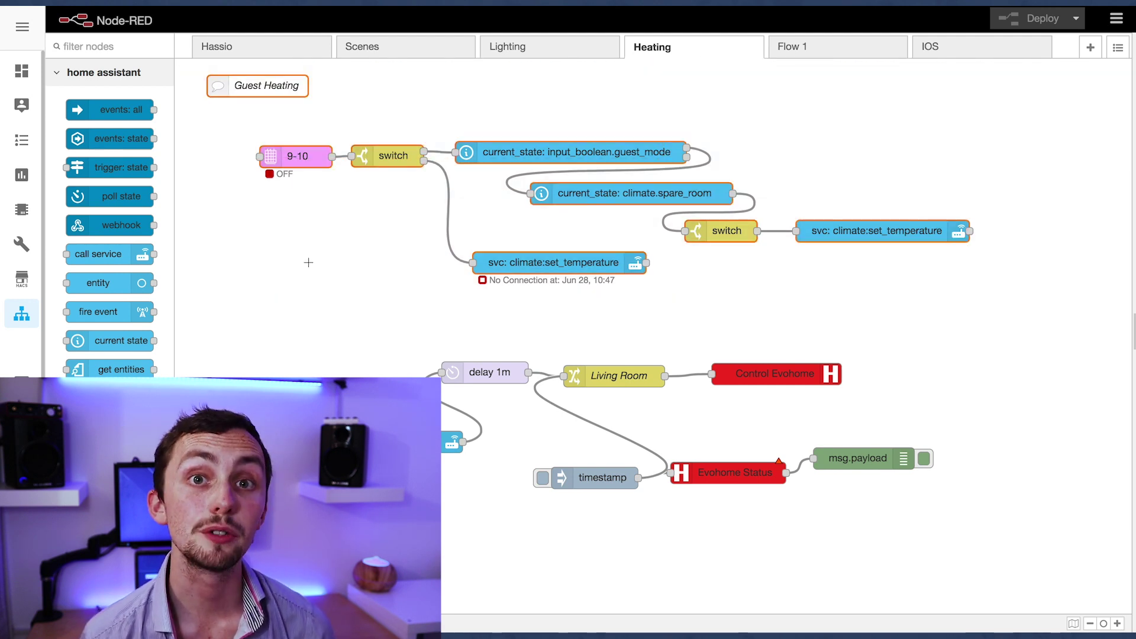
{"action": "double_click", "coordinate": [306, 162]}
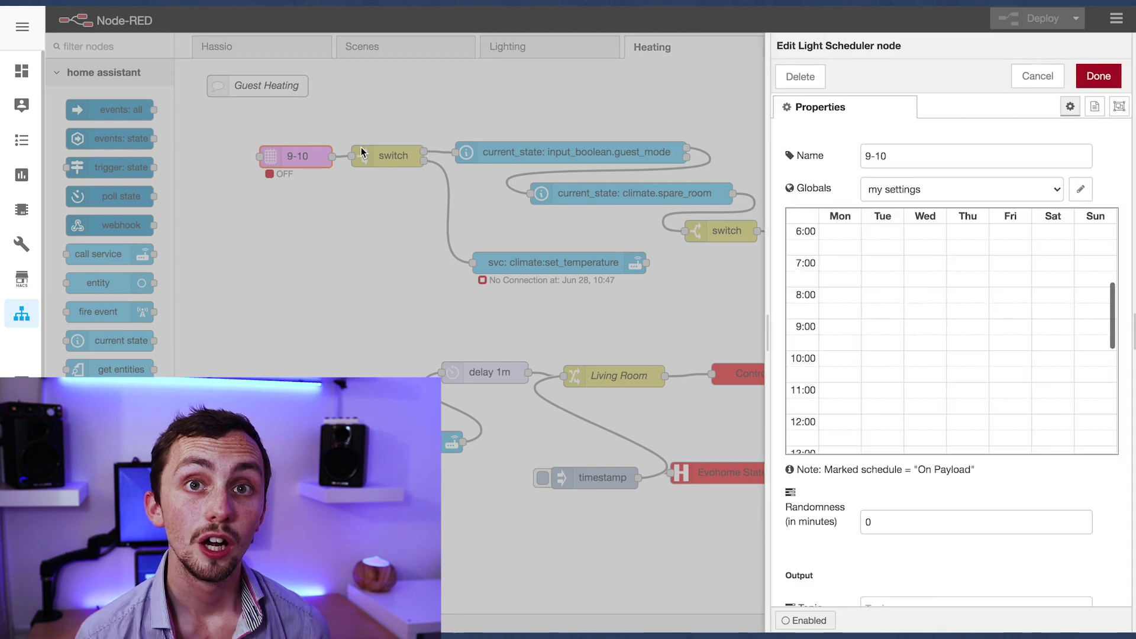
{"action": "scroll", "coordinate": [870, 308], "scroll_direction": "down", "scroll_amount": 5}
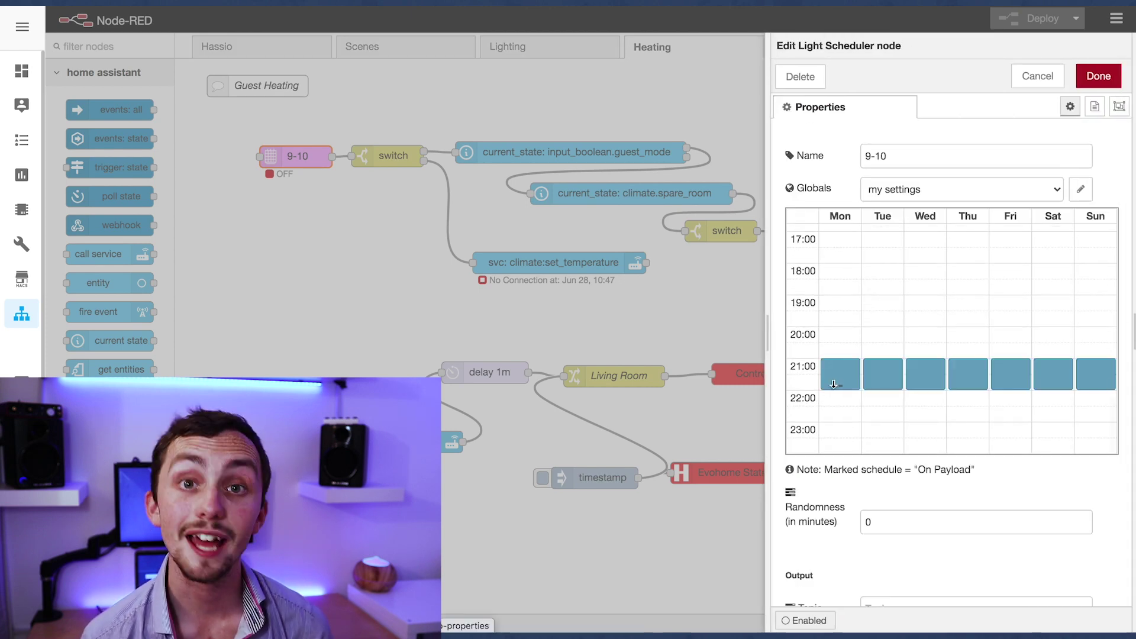
{"action": "left_click", "coordinate": [1098, 76]}
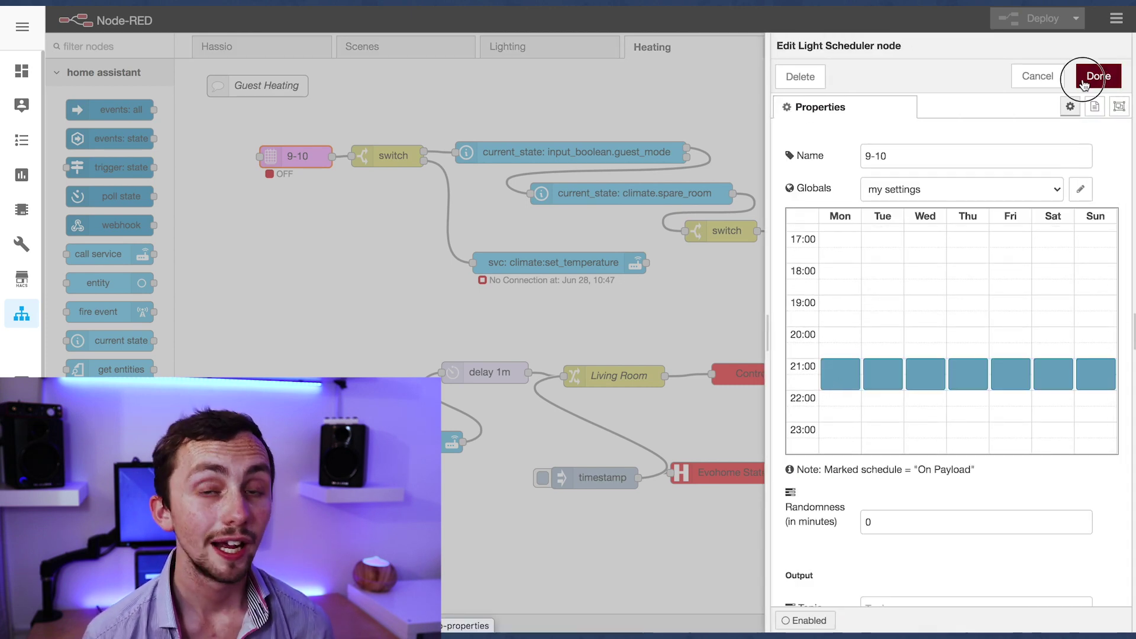
{"action": "double_click", "coordinate": [395, 158]}
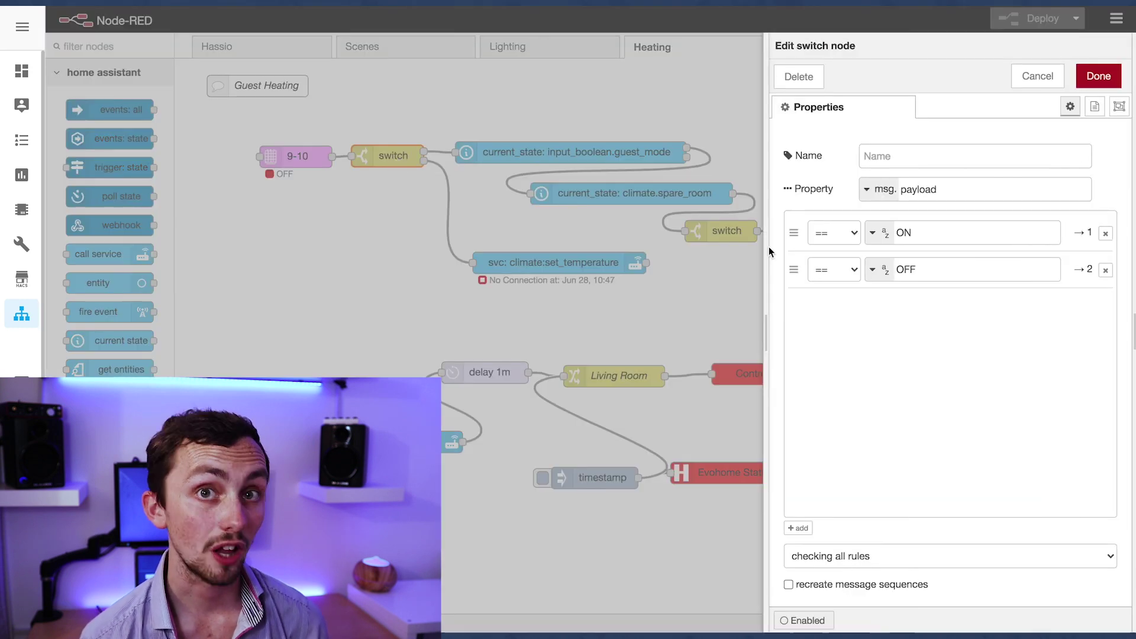
{"action": "double_click", "coordinate": [948, 226]}
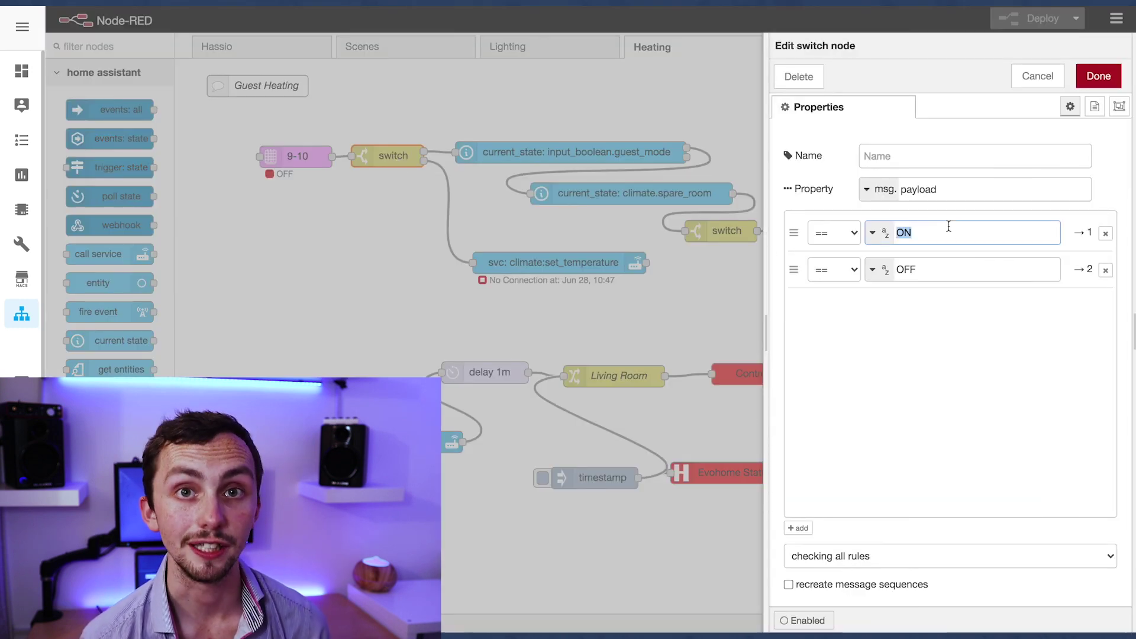
{"action": "left_click", "coordinate": [1098, 76]}
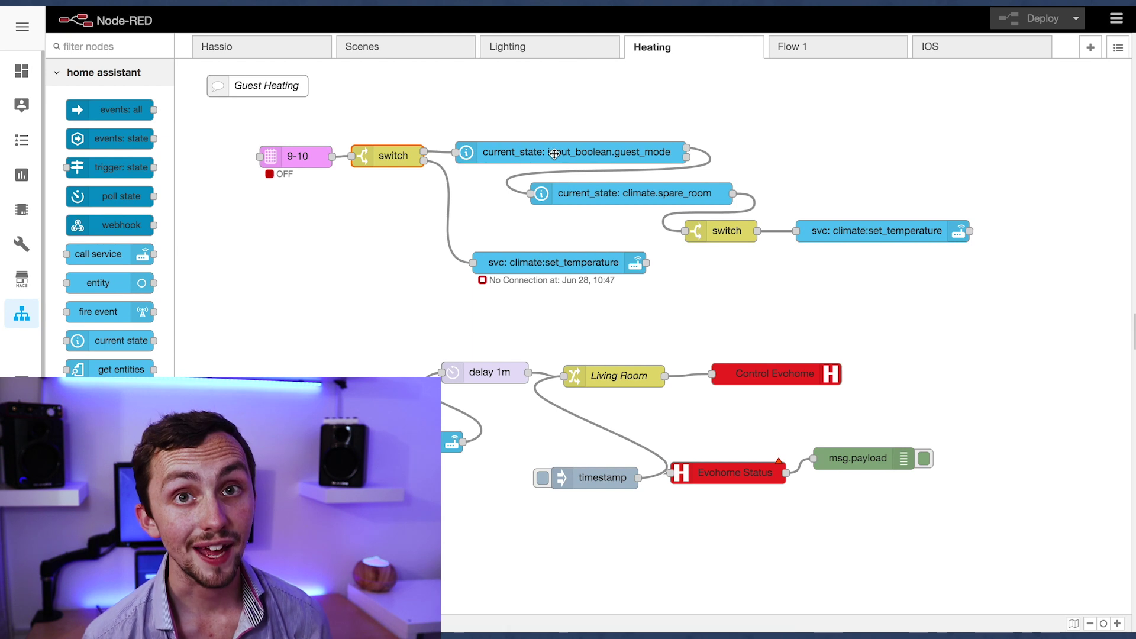
{"action": "double_click", "coordinate": [555, 154]}
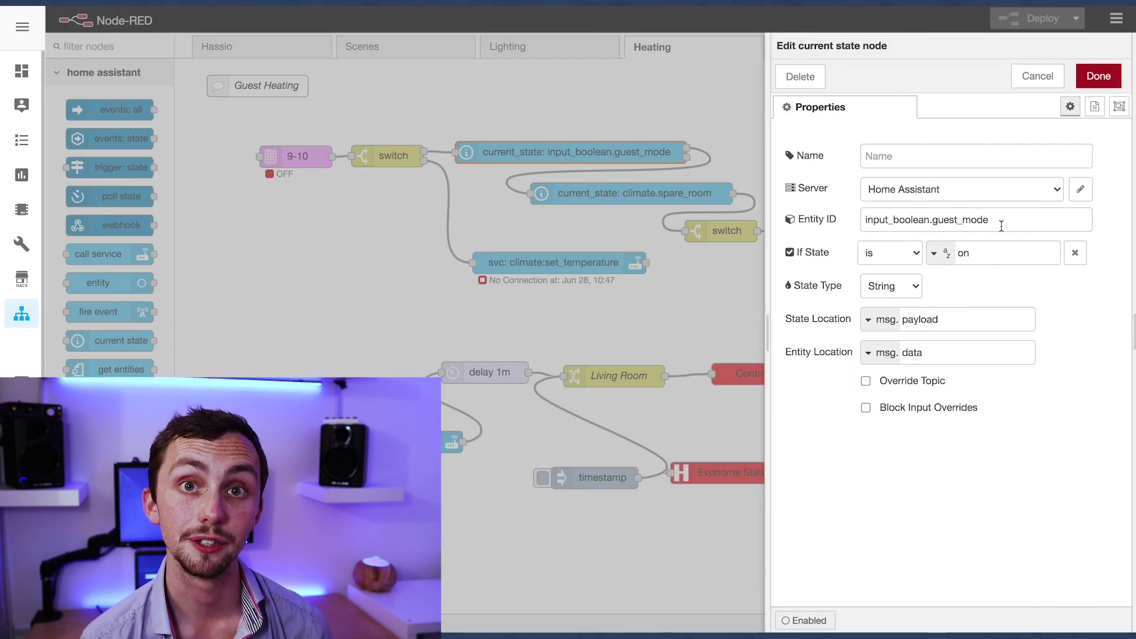
{"action": "left_click", "coordinate": [1001, 226]}
{"action": "key", "text": "ctrl+a"}
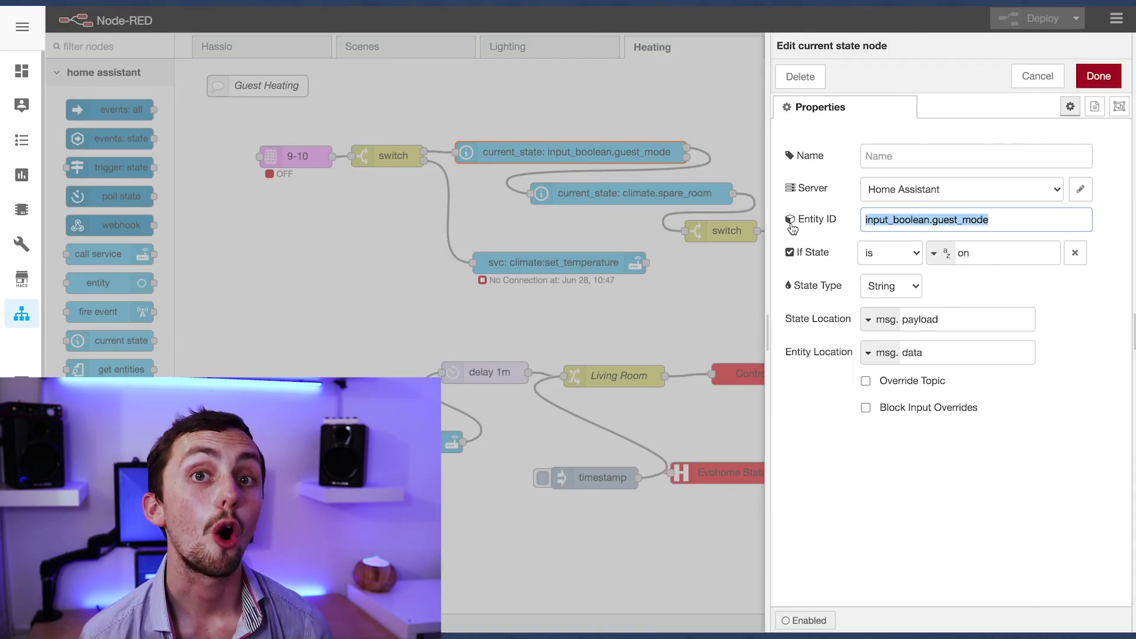
{"action": "left_click", "coordinate": [1008, 257]}
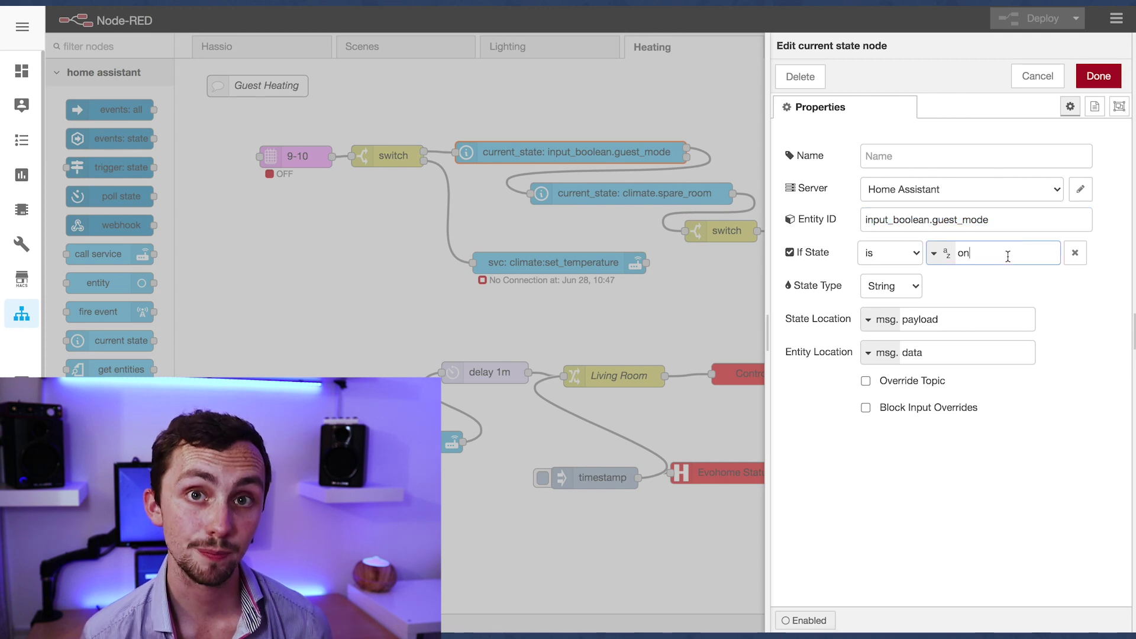
{"action": "left_click", "coordinate": [1098, 75]}
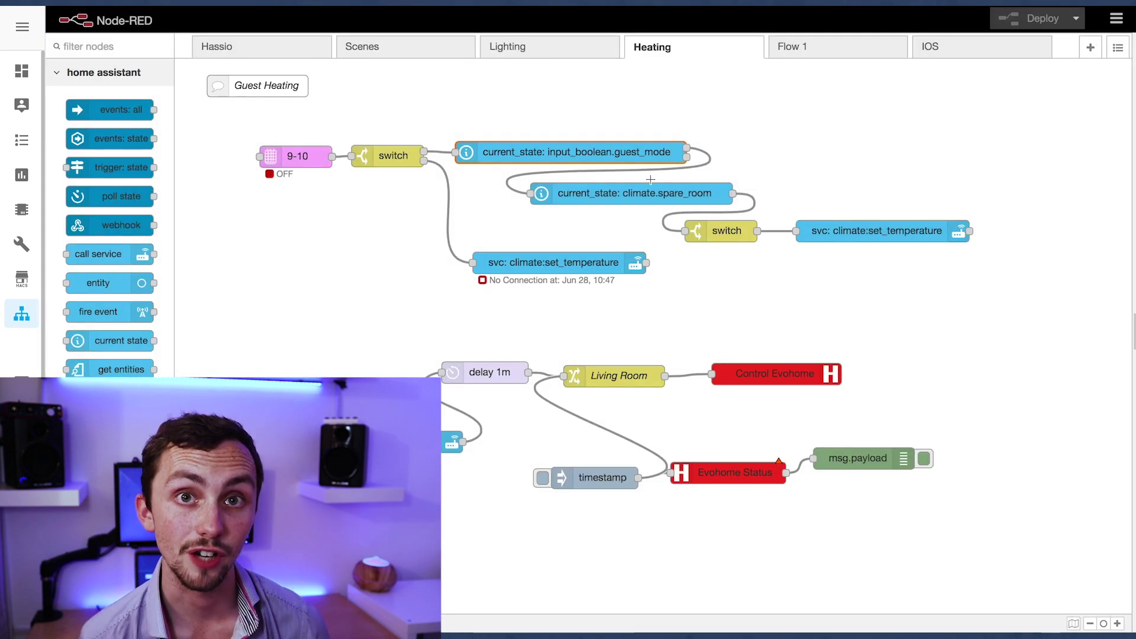
{"action": "left_click", "coordinate": [645, 196]}
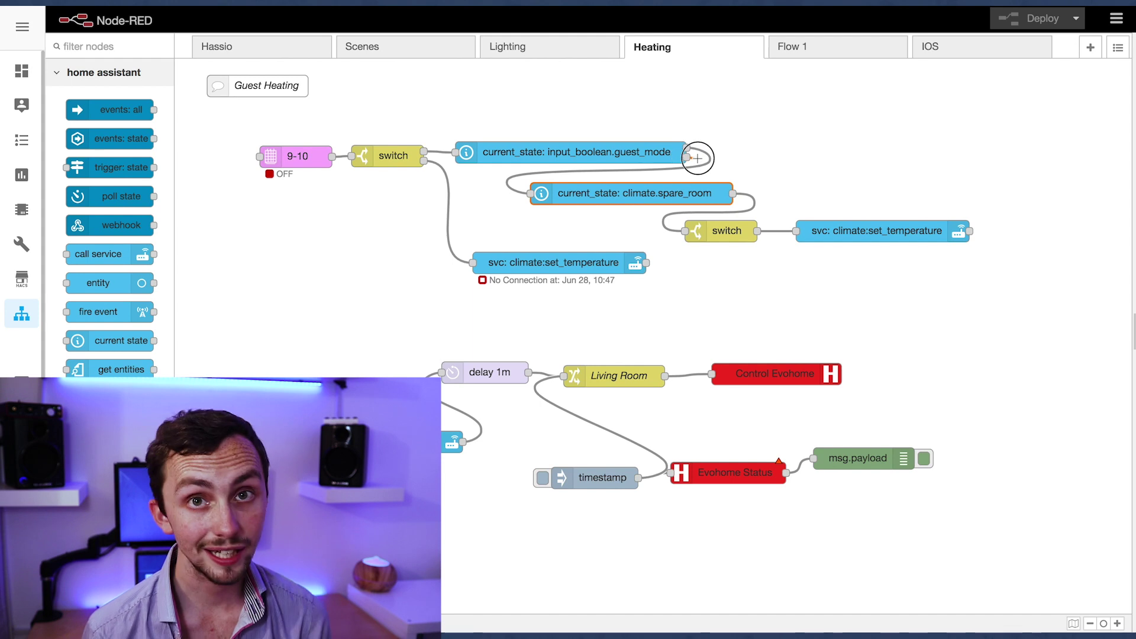
{"action": "double_click", "coordinate": [645, 195]}
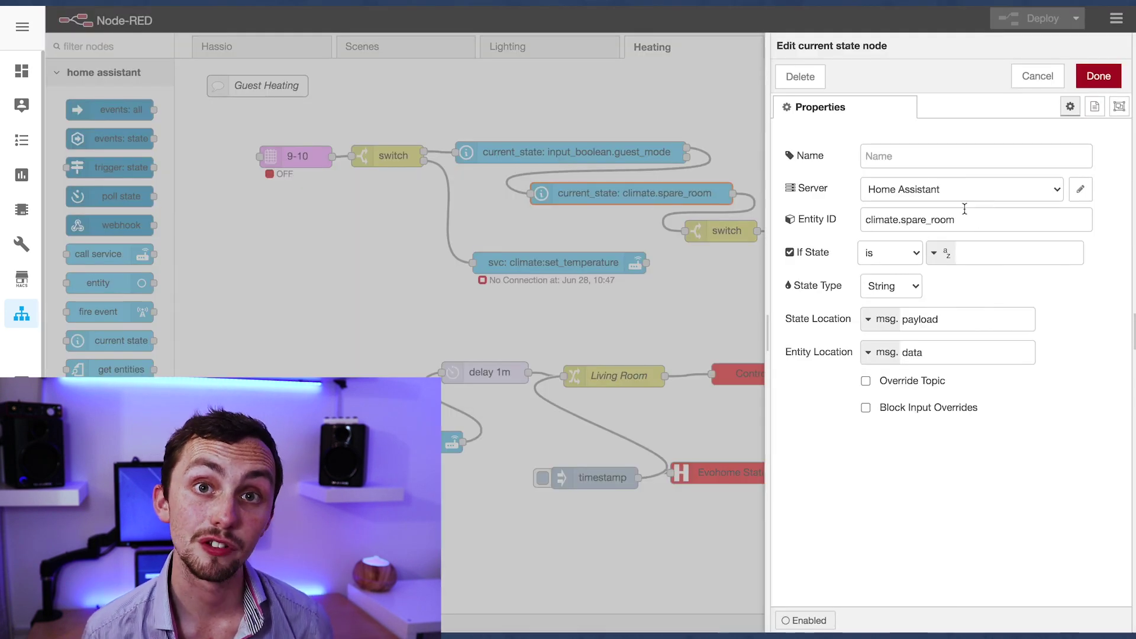
{"action": "left_click", "coordinate": [1116, 76]}
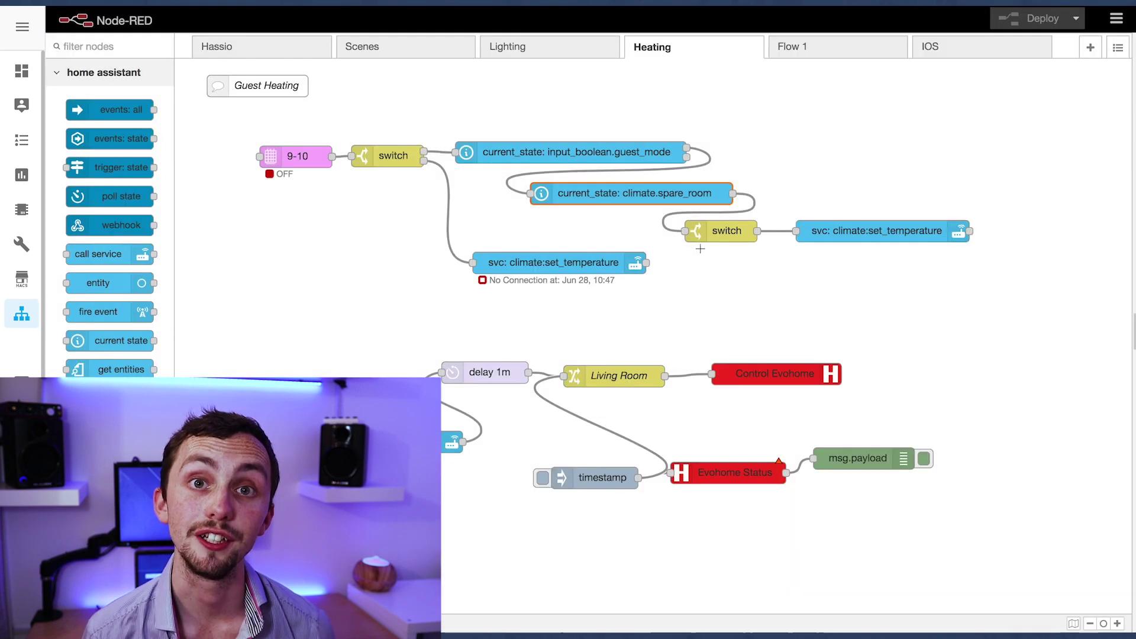
{"action": "double_click", "coordinate": [729, 235]}
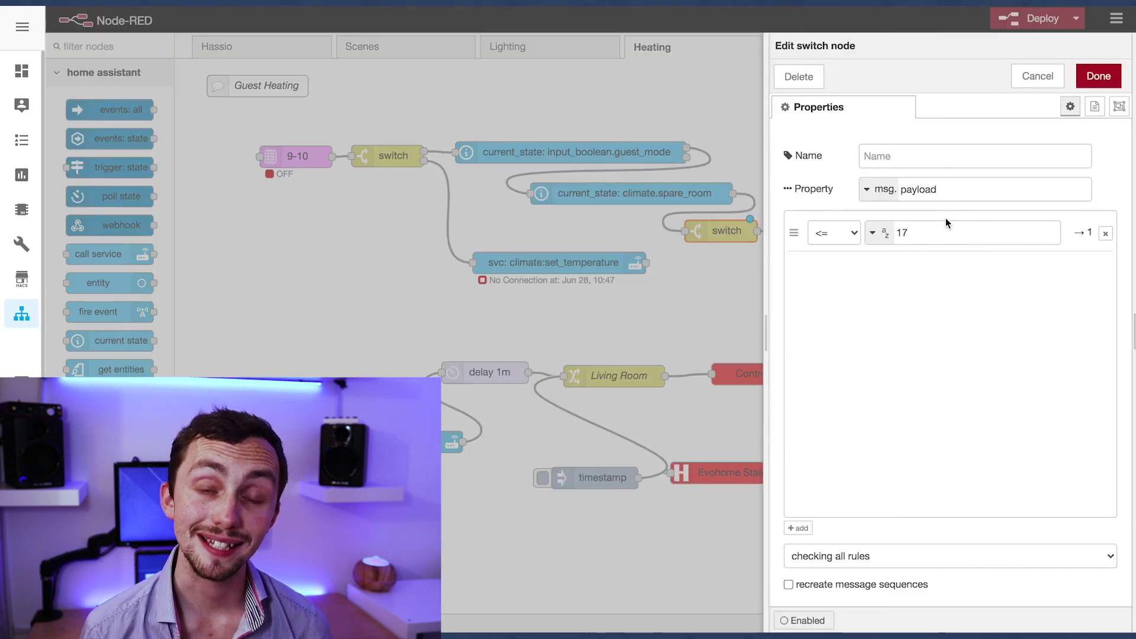
{"action": "left_click_drag", "start_coordinate": [945, 230], "coordinate": [850, 235]}
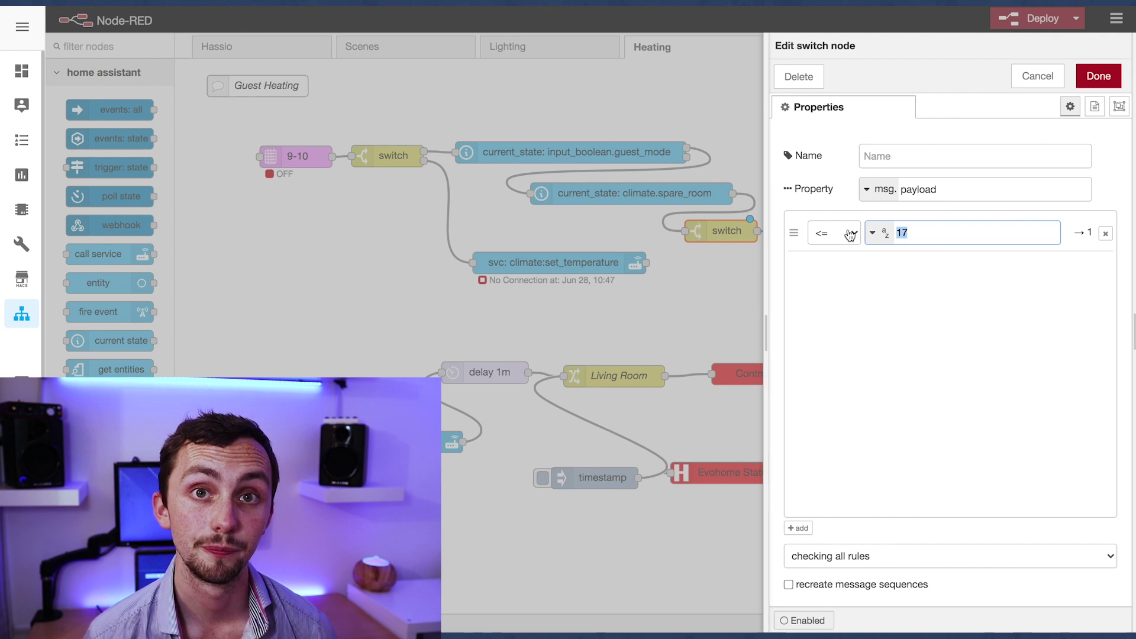
{"action": "left_click", "coordinate": [1098, 75]}
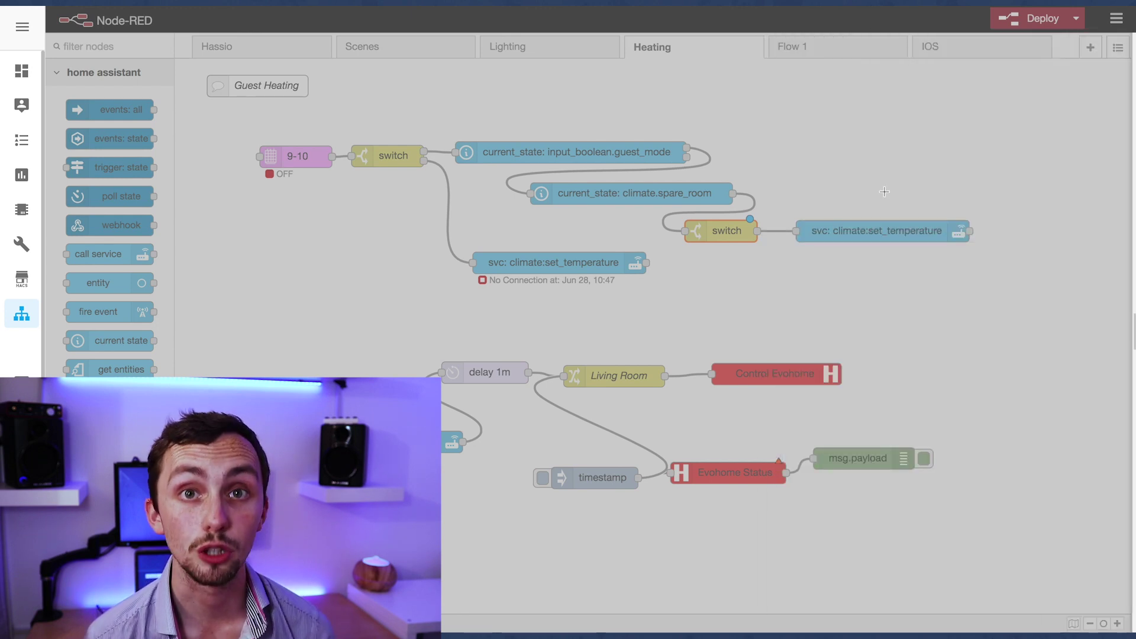
{"action": "double_click", "coordinate": [873, 227]}
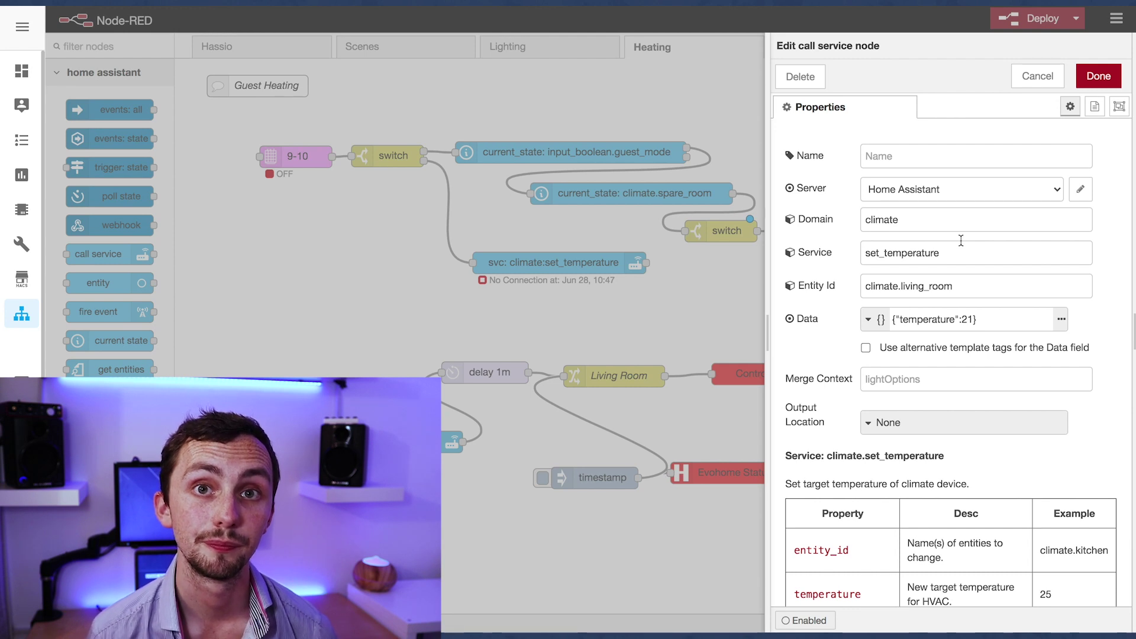
{"action": "left_click_drag", "start_coordinate": [981, 313], "coordinate": [862, 315]}
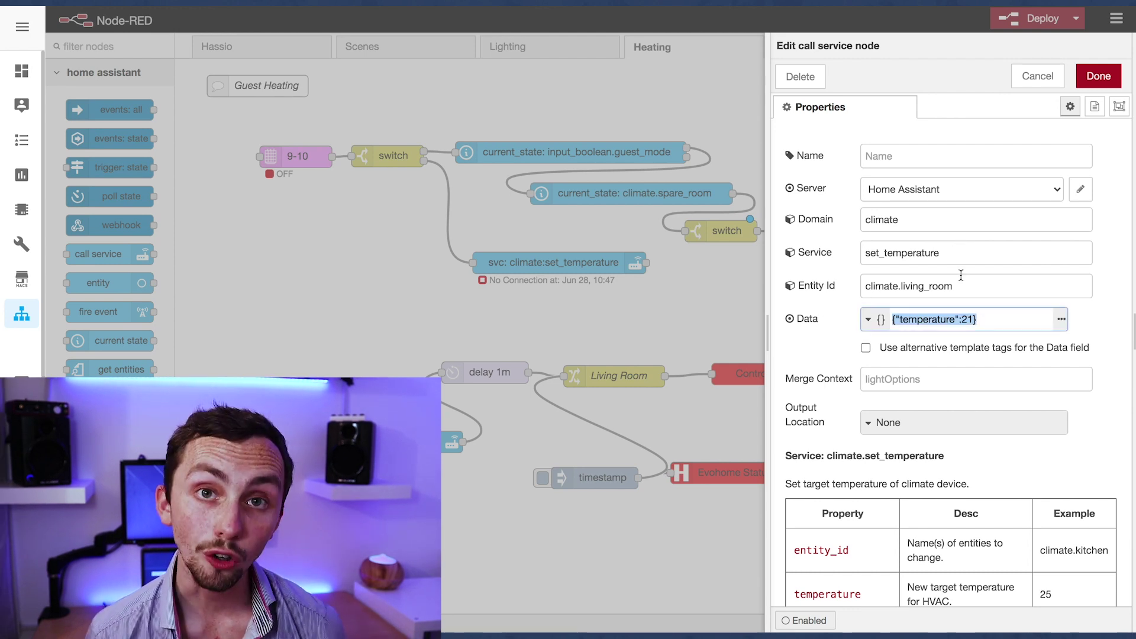
{"action": "left_click", "coordinate": [1098, 76]}
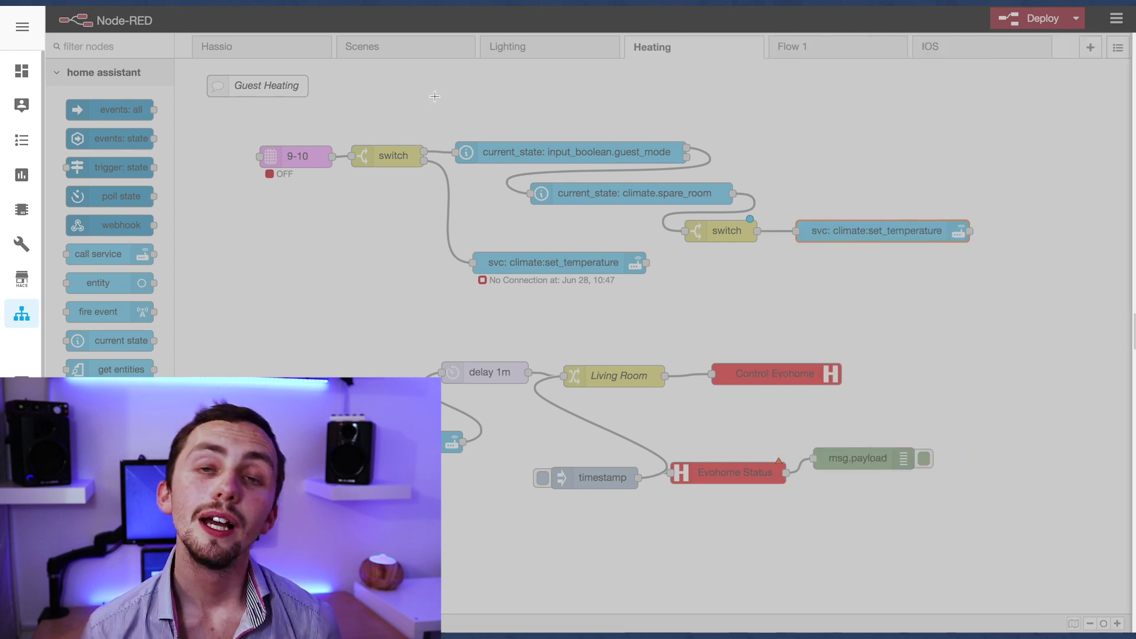
{"action": "double_click", "coordinate": [314, 156]}
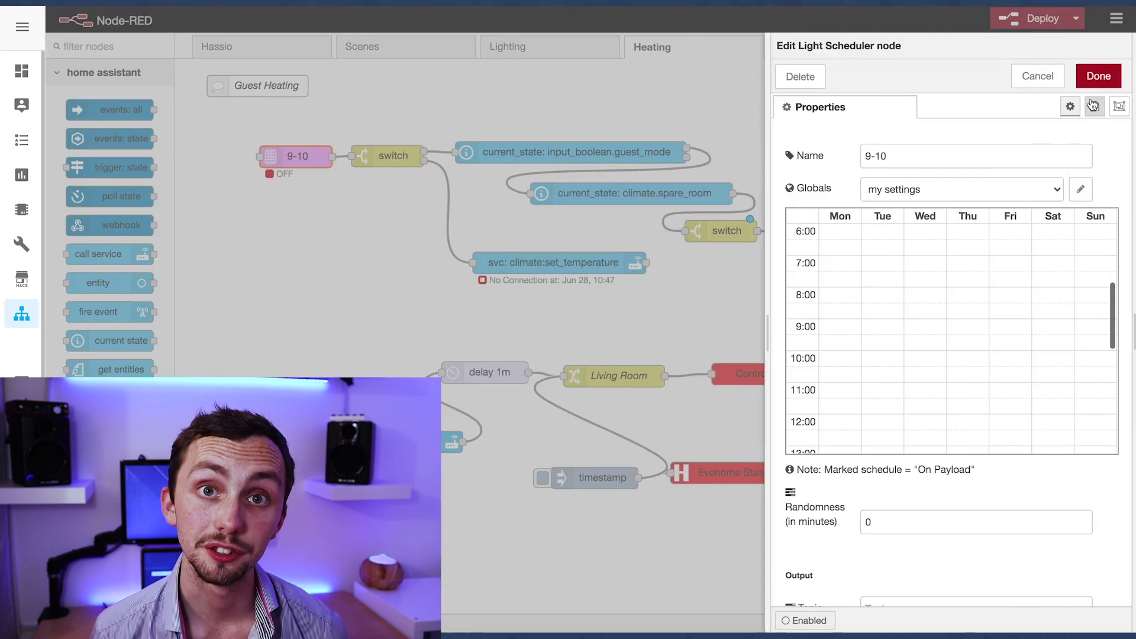
{"action": "scroll", "coordinate": [963, 296], "scroll_direction": "down", "scroll_amount": 5}
{"action": "left_click", "coordinate": [1098, 76]}
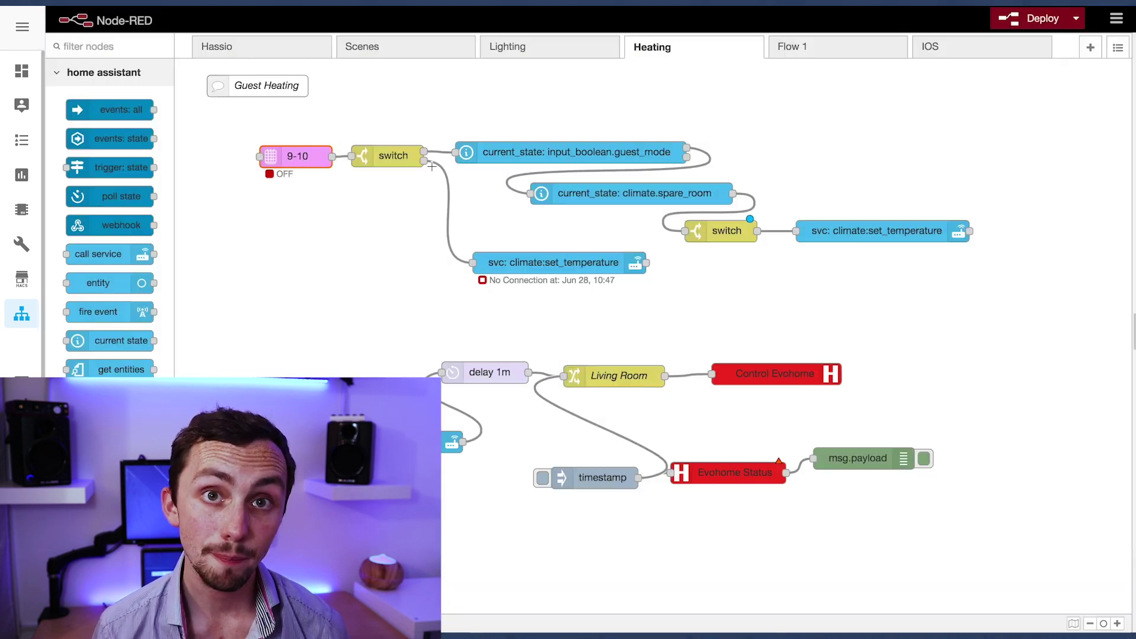
{"action": "double_click", "coordinate": [510, 260]}
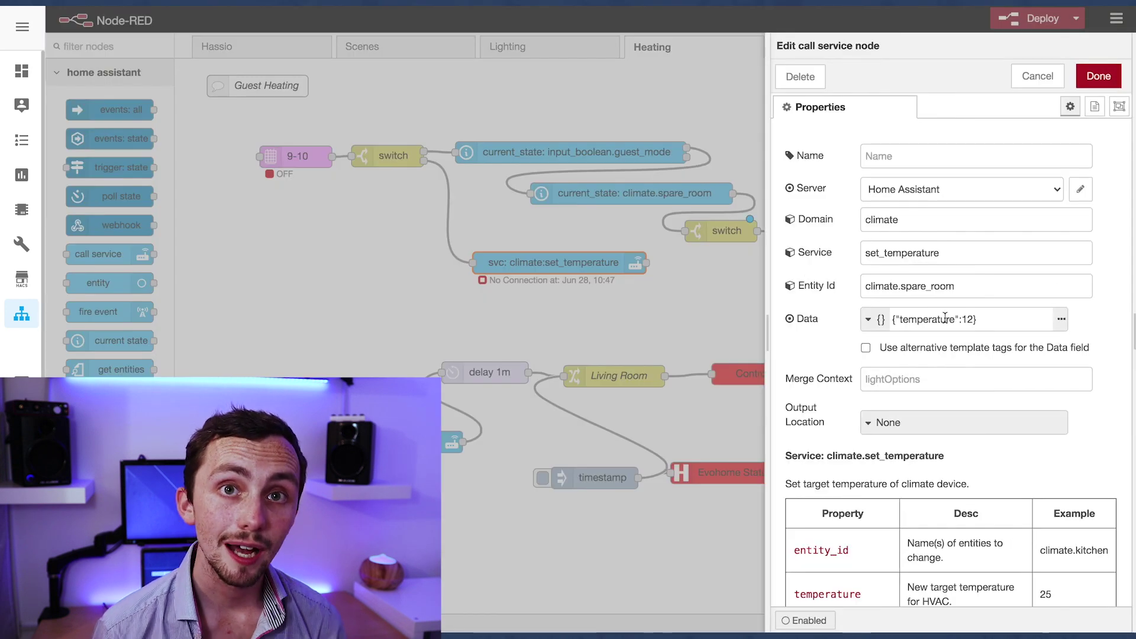
{"action": "triple_click", "coordinate": [989, 324]}
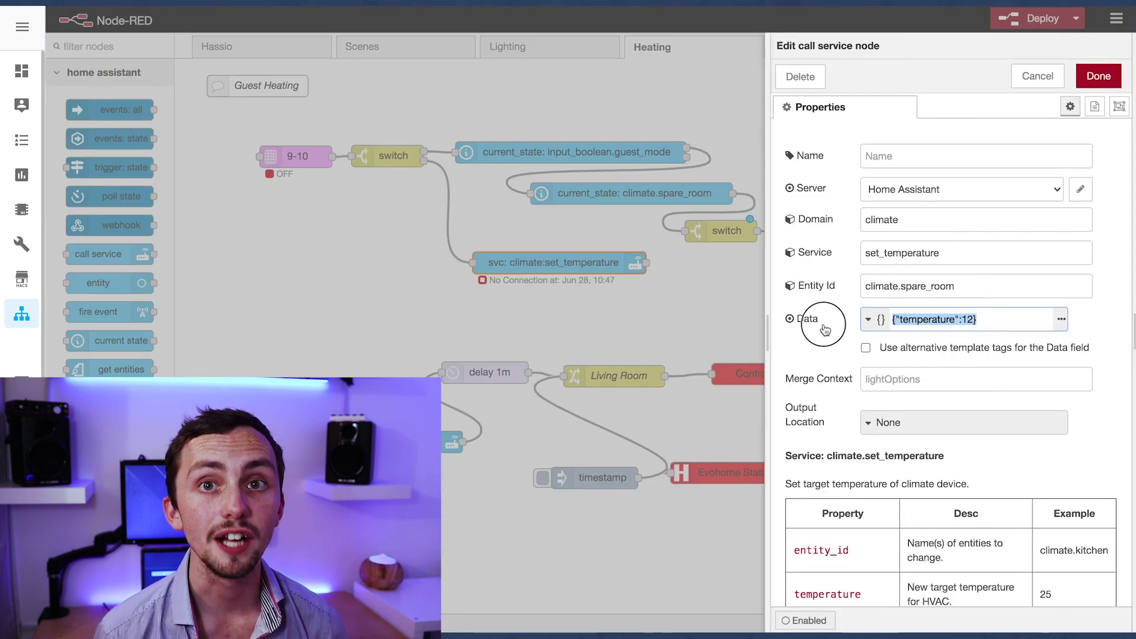
{"action": "left_click", "coordinate": [1106, 77]}
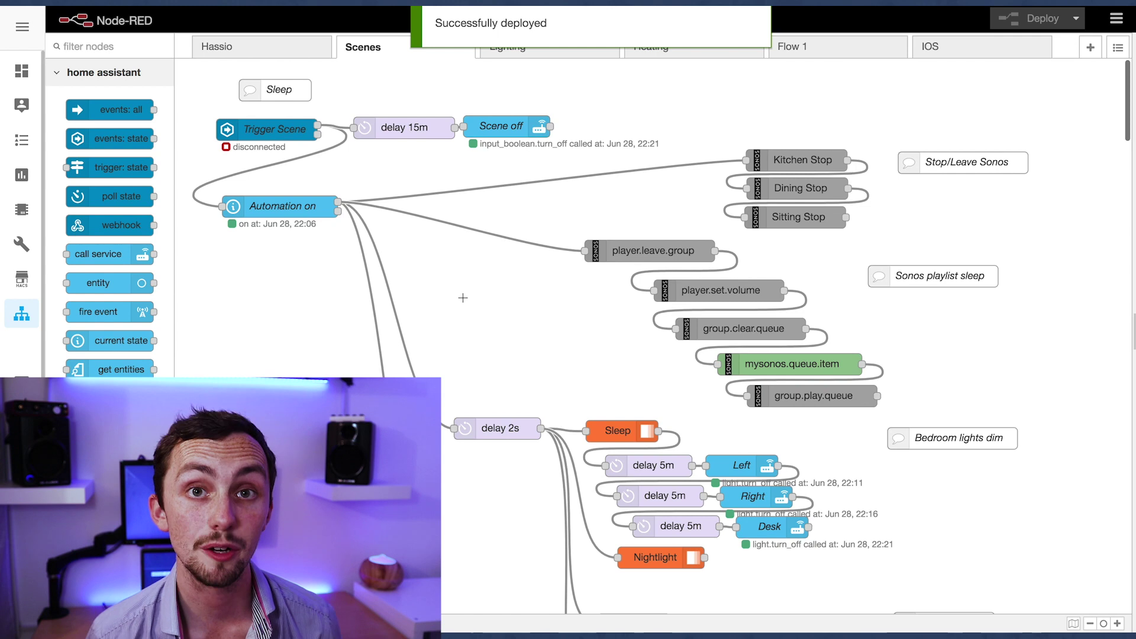
Review the Guests? input_boolean.guest_mode check and wire its output to the Spare room lights node
{"action": "scroll", "coordinate": [462, 297], "scroll_direction": "down", "scroll_amount": 8}
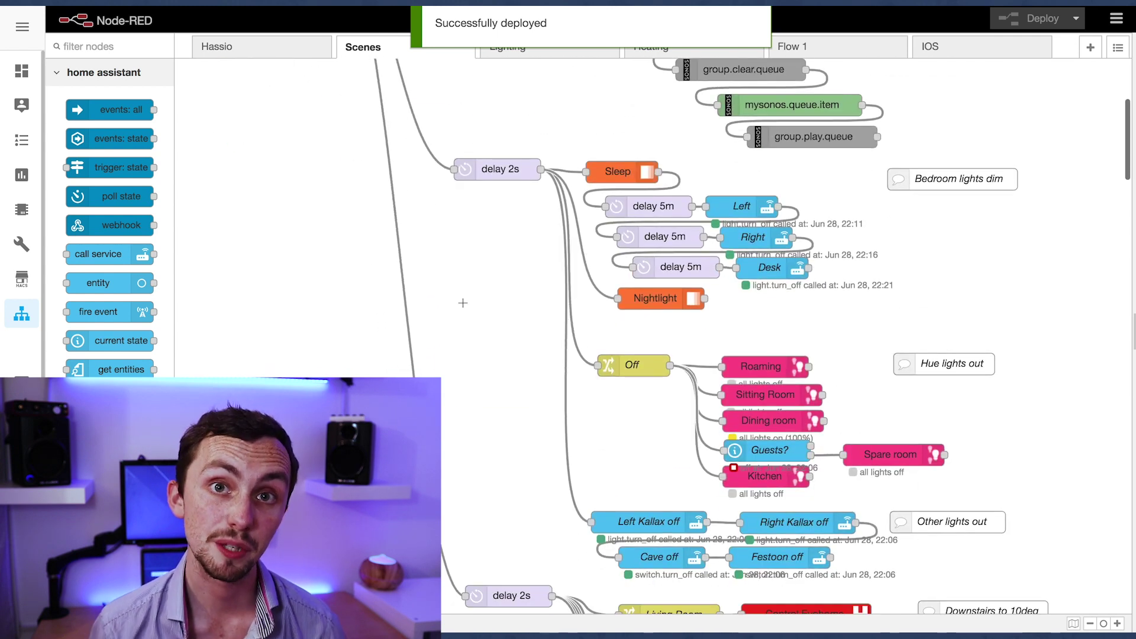
{"action": "scroll", "coordinate": [479, 330], "scroll_direction": "down", "scroll_amount": 5}
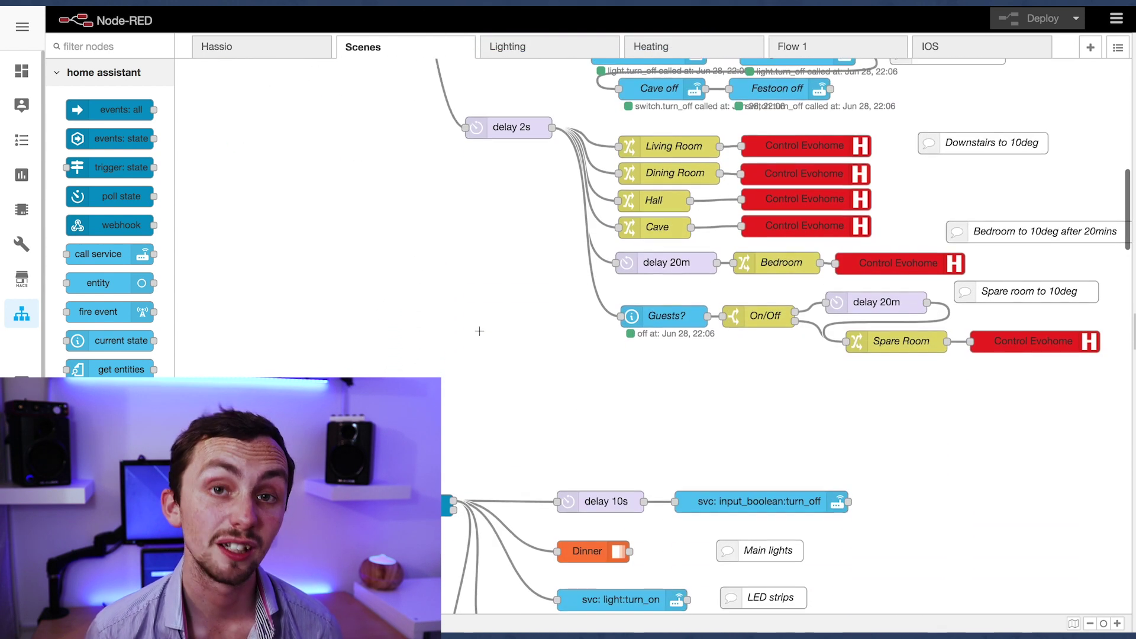
{"action": "scroll", "coordinate": [479, 330], "scroll_direction": "up", "scroll_amount": 10}
{"action": "scroll", "coordinate": [479, 330], "scroll_direction": "up", "scroll_amount": 3}
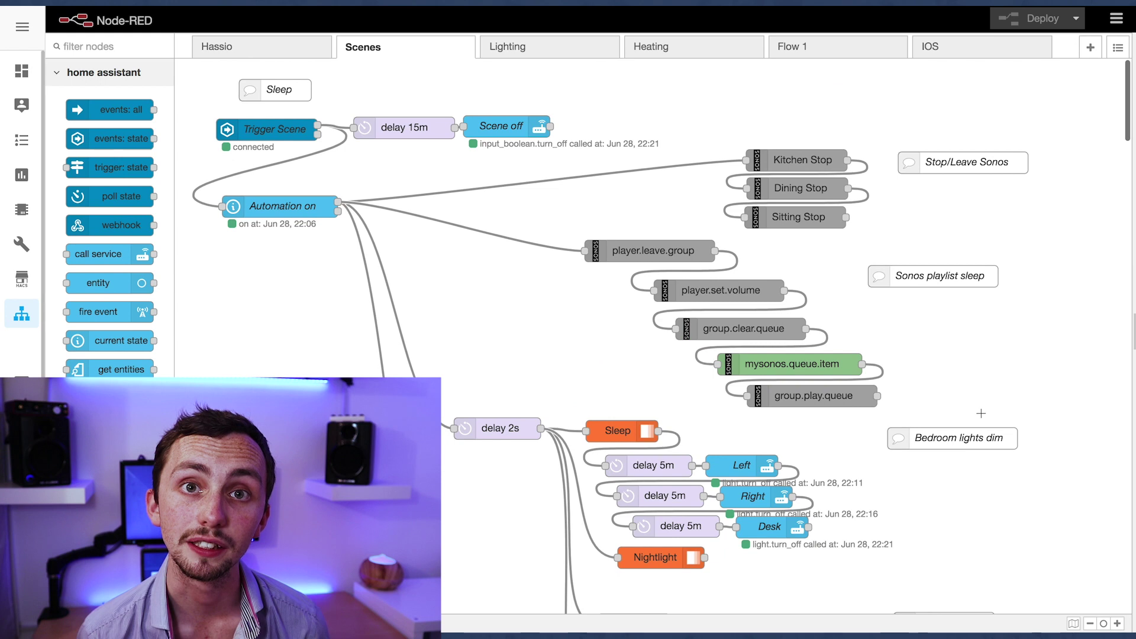
{"action": "scroll", "coordinate": [983, 294], "scroll_direction": "down", "scroll_amount": 7}
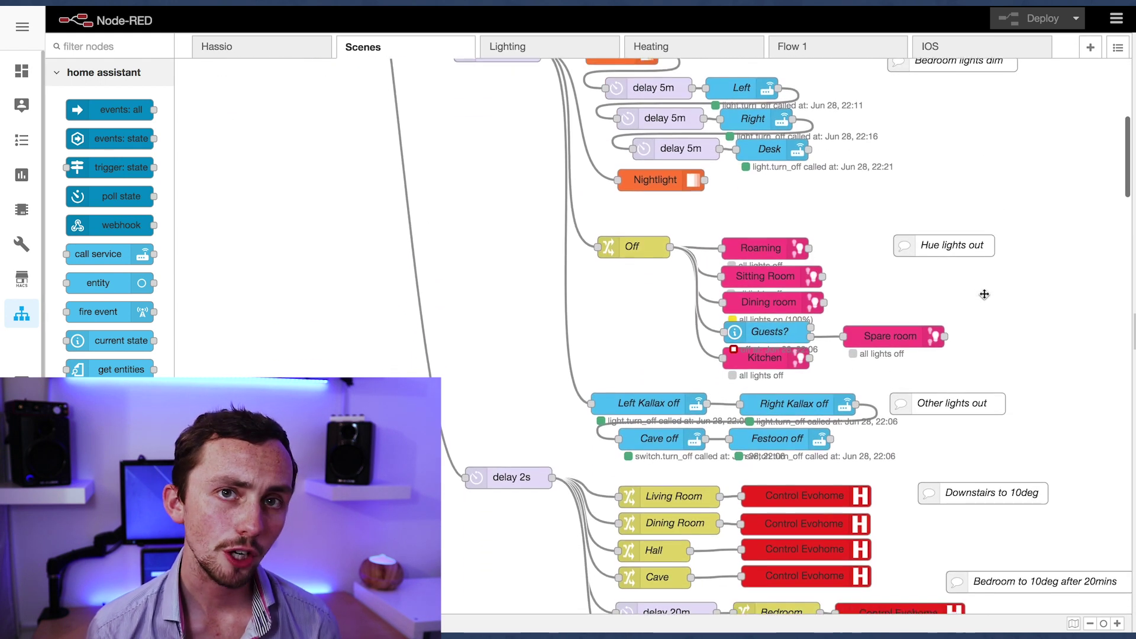
{"action": "scroll", "coordinate": [984, 294], "scroll_direction": "down", "scroll_amount": 1}
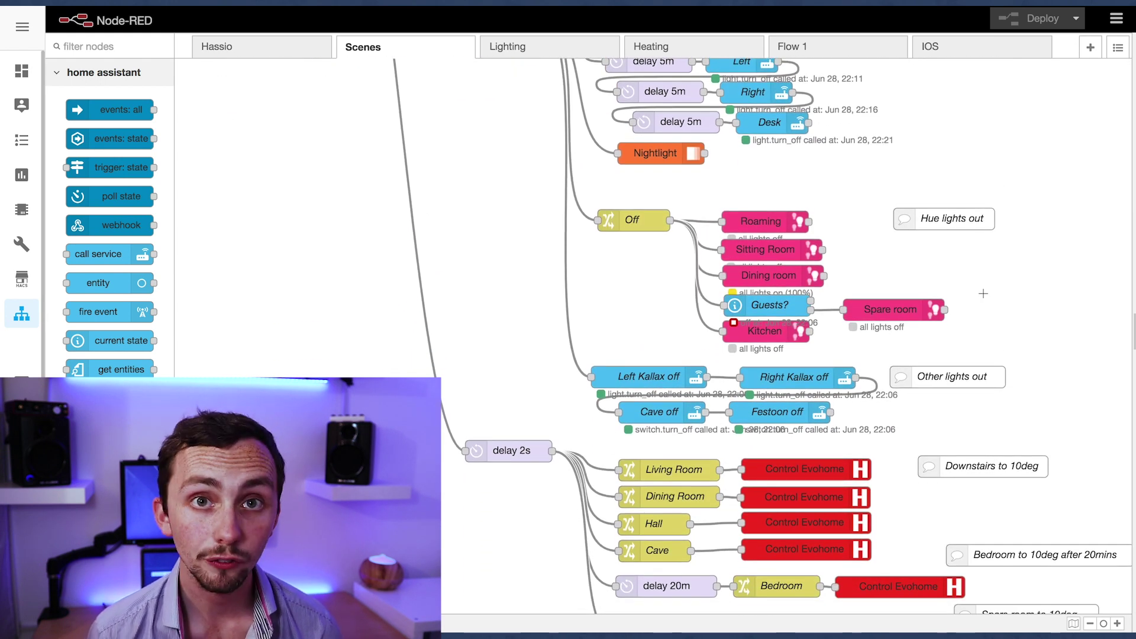
{"action": "scroll", "coordinate": [983, 294], "scroll_direction": "up", "scroll_amount": 3}
{"action": "scroll", "coordinate": [983, 294], "scroll_direction": "down", "scroll_amount": 2}
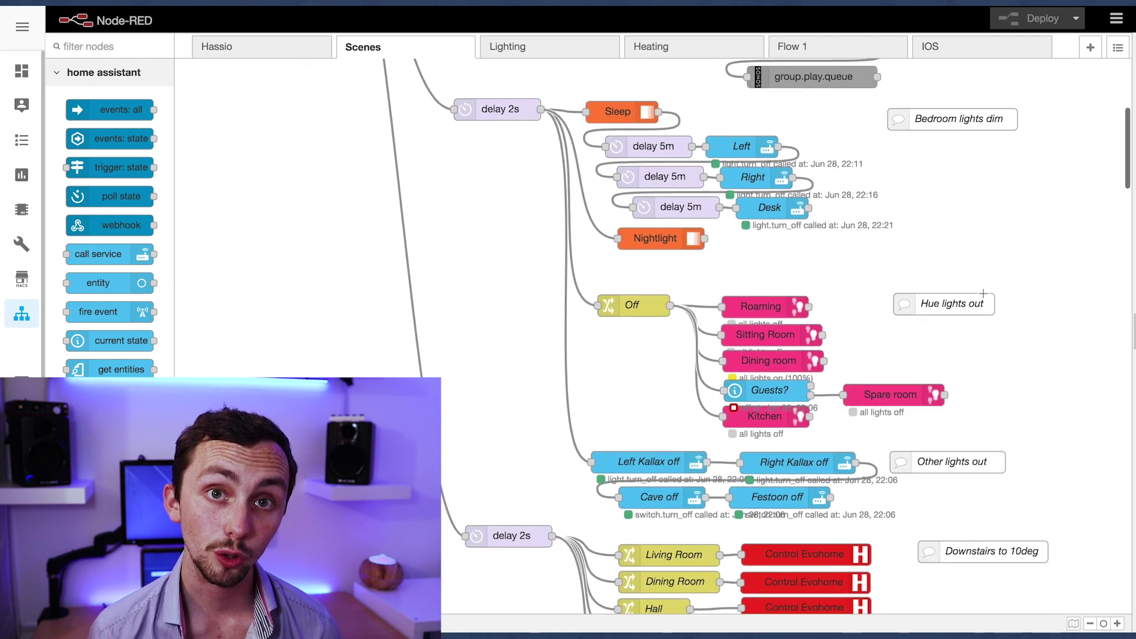
{"action": "double_click", "coordinate": [761, 384]}
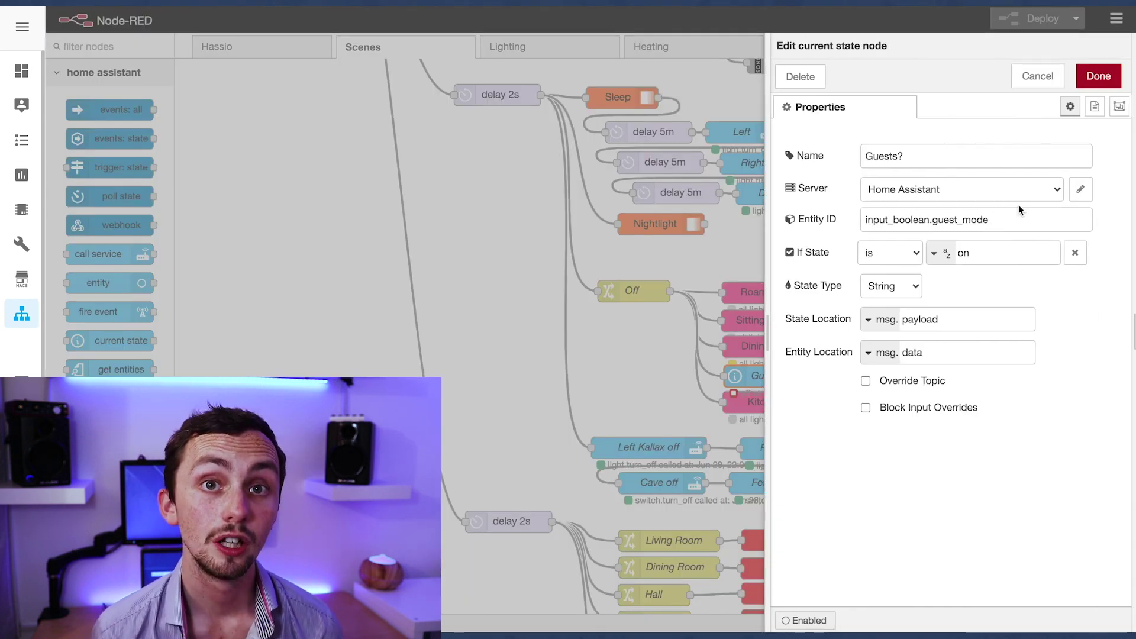
{"action": "left_click", "coordinate": [1098, 76]}
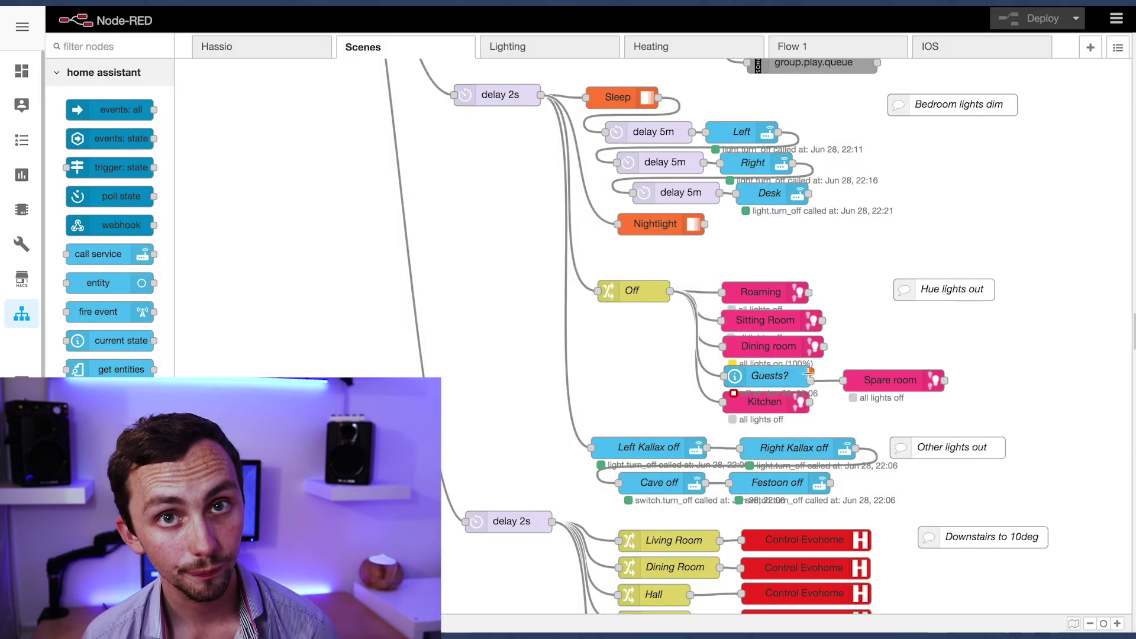
{"action": "left_click_drag", "start_coordinate": [808, 374], "coordinate": [847, 363]}
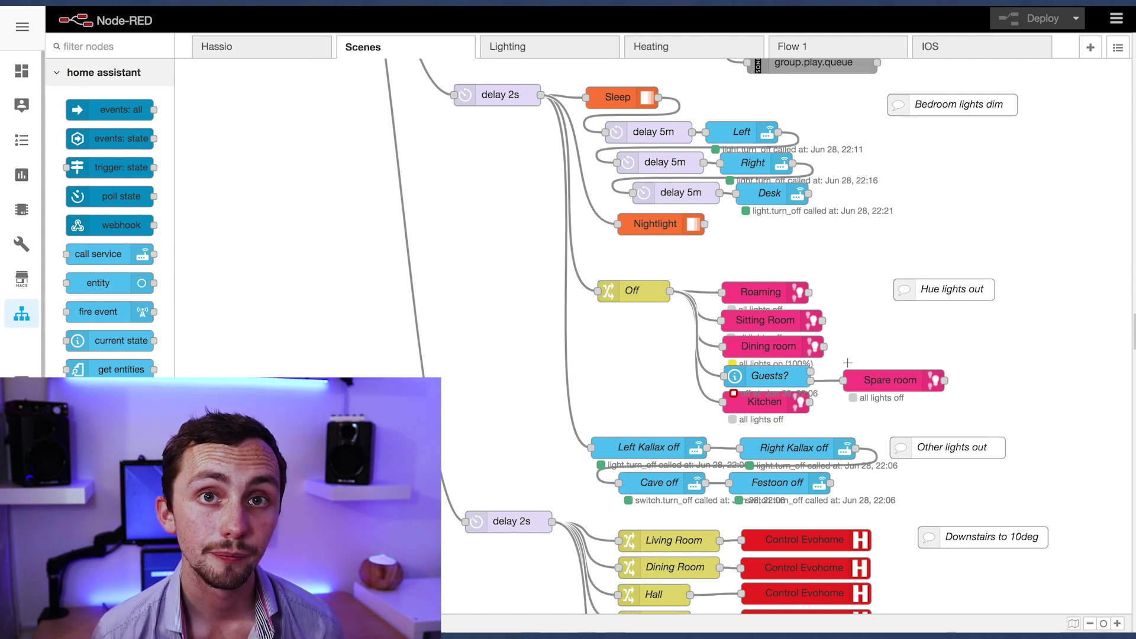
{"action": "scroll", "coordinate": [847, 362], "scroll_direction": "down", "scroll_amount": 6}
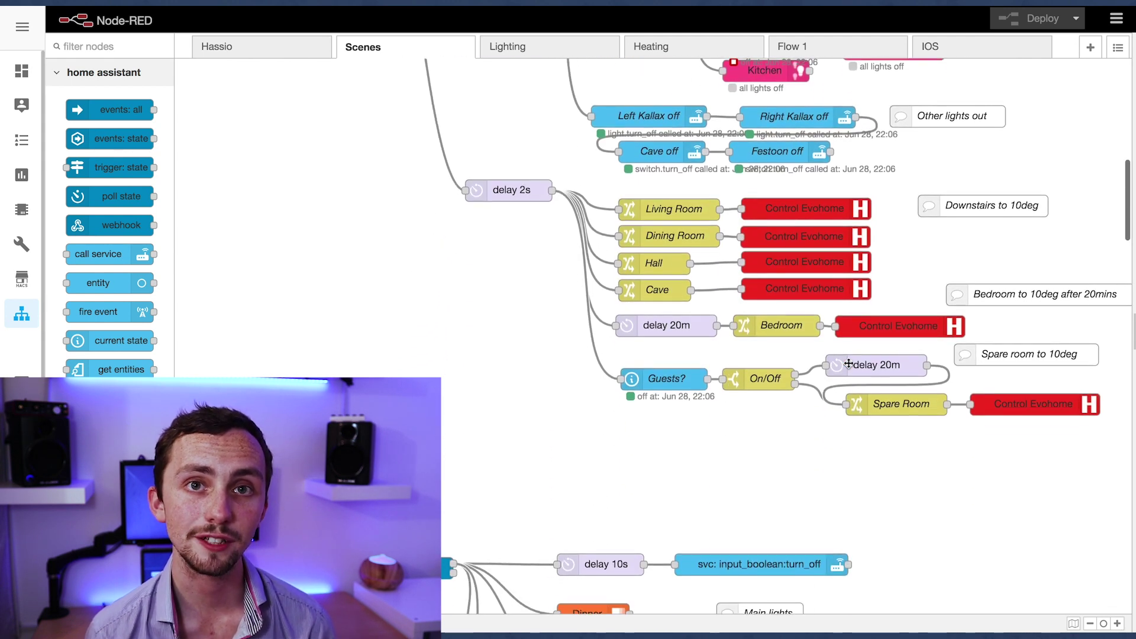
{"action": "scroll", "coordinate": [848, 363], "scroll_direction": "up", "scroll_amount": 1}
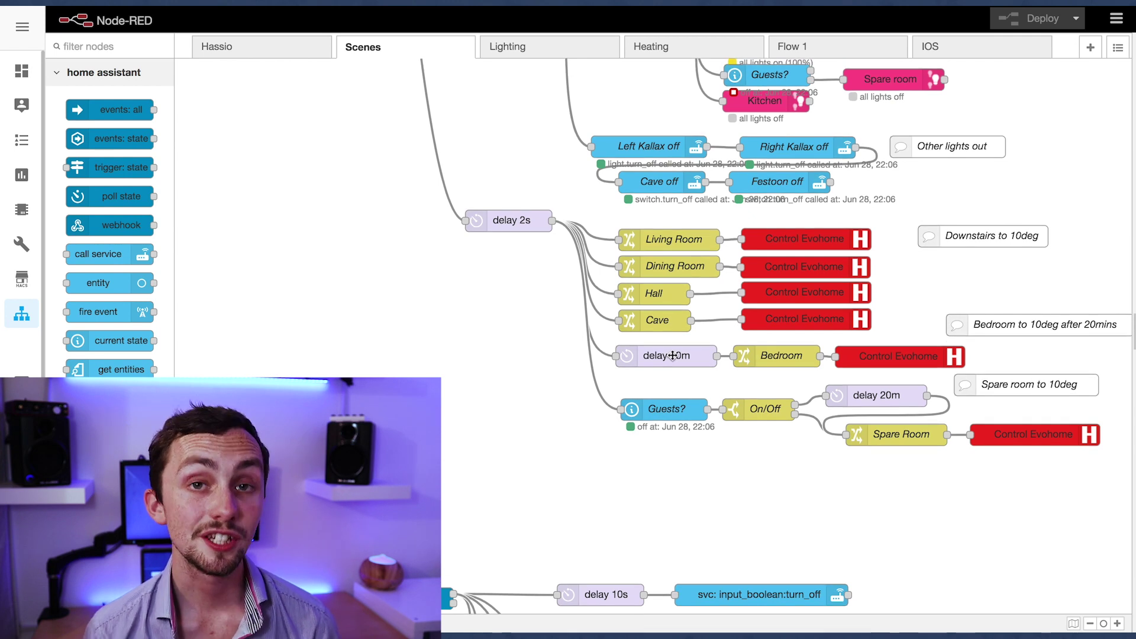
{"action": "double_click", "coordinate": [672, 354]}
{"action": "left_click", "coordinate": [1091, 86]}
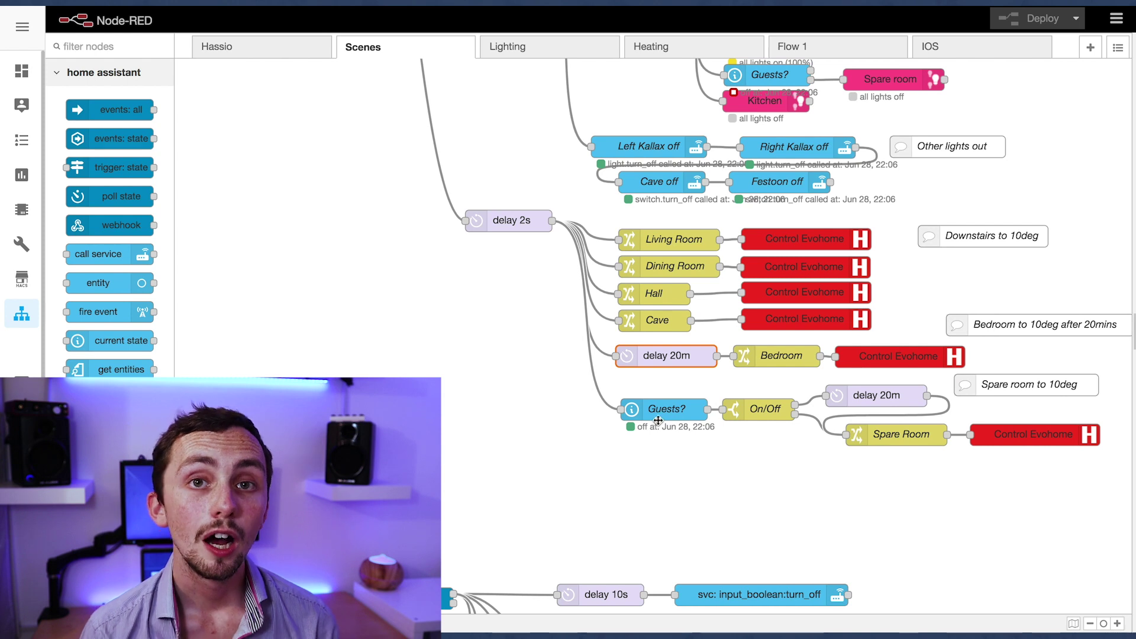
{"action": "double_click", "coordinate": [840, 392]}
{"action": "left_click", "coordinate": [1093, 86]}
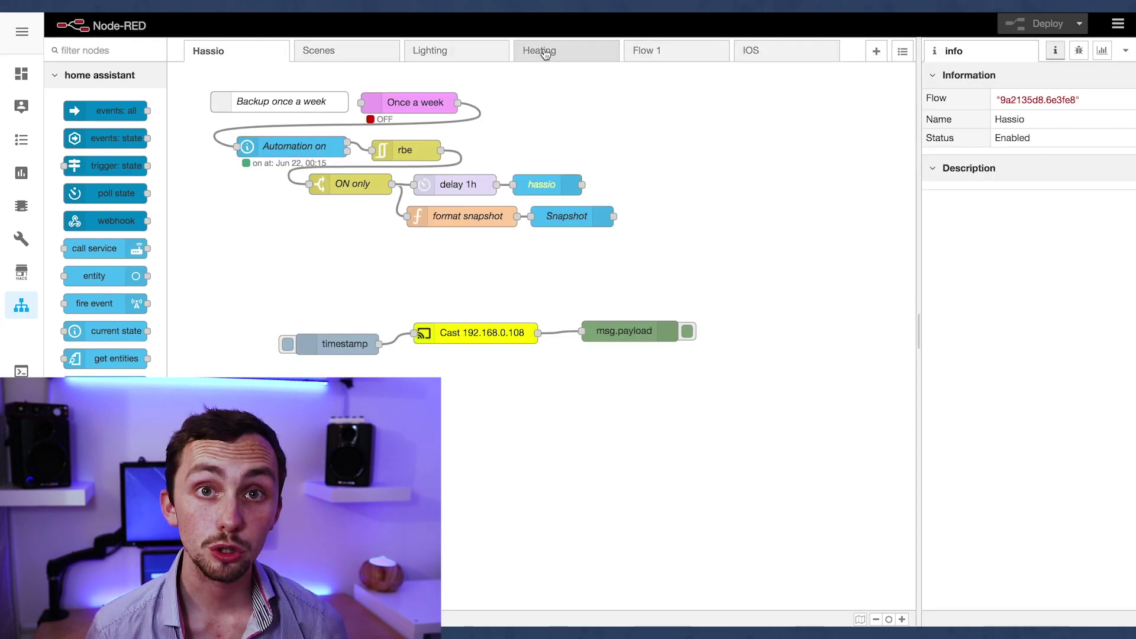
Add a current state node to the Heating flow
{"action": "left_click", "coordinate": [540, 50]}
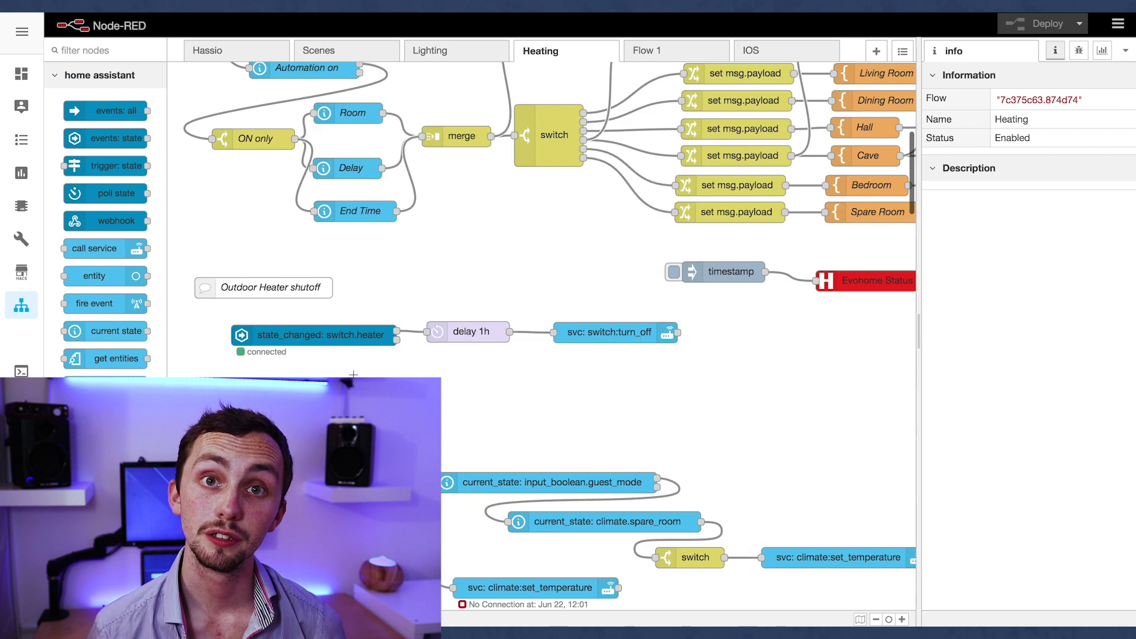
{"action": "scroll", "coordinate": [353, 374], "scroll_direction": "up", "scroll_amount": 1}
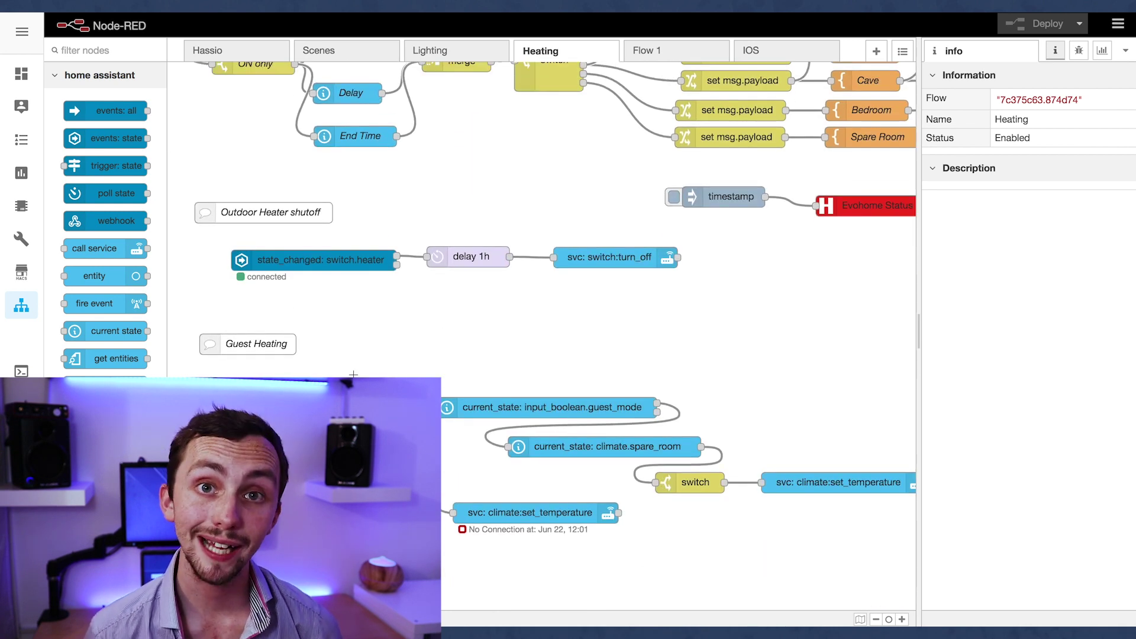
{"action": "left_click_drag", "start_coordinate": [104, 331], "coordinate": [455, 296]}
{"action": "scroll", "coordinate": [432, 324], "scroll_direction": "up", "scroll_amount": 1}
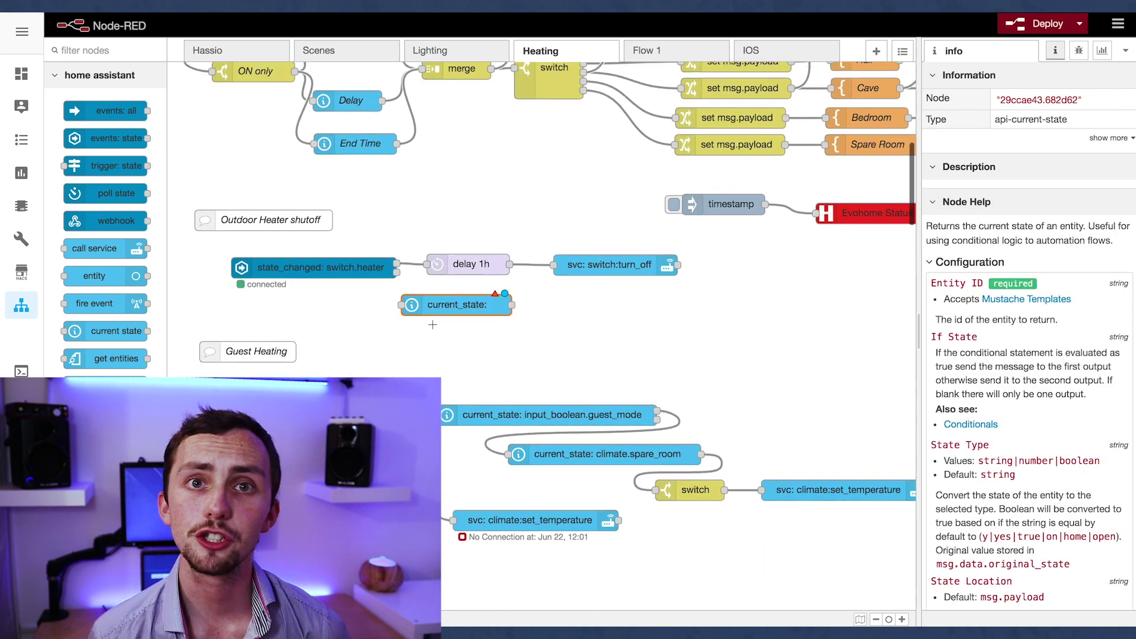
{"action": "scroll", "coordinate": [432, 324], "scroll_direction": "up", "scroll_amount": 1}
{"action": "double_click", "coordinate": [433, 324]}
{"action": "left_click", "coordinate": [884, 78]}
Add a new switch node from the palette to the Heating flow
{"action": "left_click", "coordinate": [689, 507]}
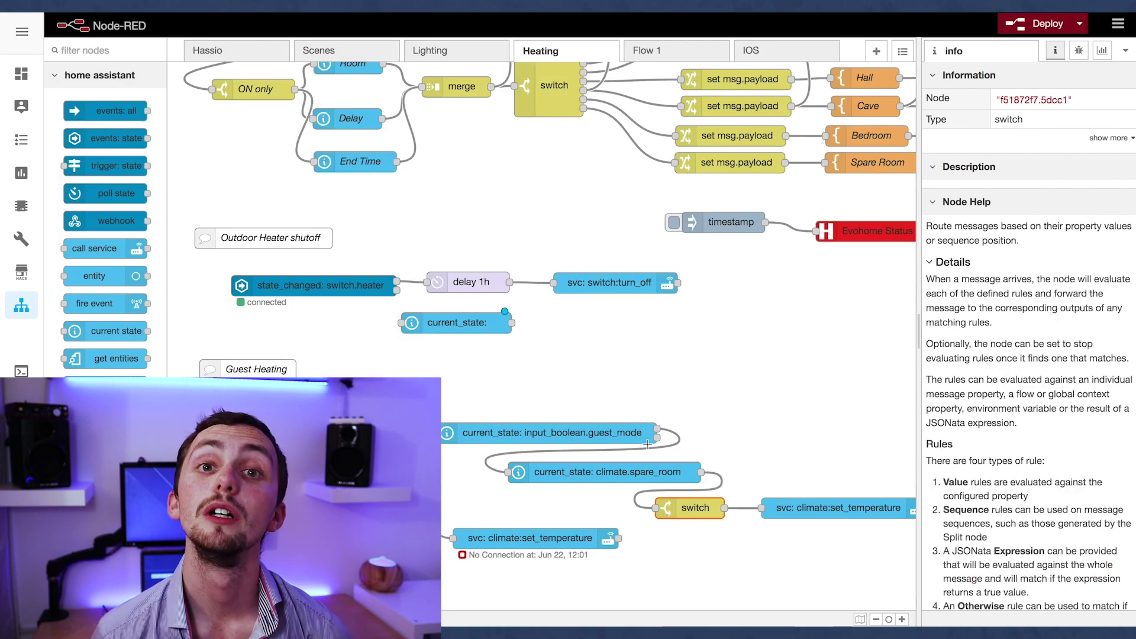
{"action": "left_click", "coordinate": [89, 50]}
{"action": "type", "text": "swi"}
{"action": "mouse_move", "coordinate": [127, 107]}
{"action": "left_mouse_down"}
{"action": "mouse_move", "coordinate": [592, 324]}
{"action": "mouse_move", "coordinate": [572, 349]}
{"action": "left_mouse_up"}
Rearrange the flow and wire the heater trigger into the current state node
{"action": "left_click", "coordinate": [408, 281]}
{"action": "mouse_move", "coordinate": [417, 253]}
{"action": "left_mouse_down"}
{"action": "mouse_move", "coordinate": [680, 318]}
{"action": "mouse_move", "coordinate": [845, 296]}
{"action": "left_mouse_up"}
{"action": "left_click_drag", "start_coordinate": [497, 316], "coordinate": [523, 286]}
{"action": "left_click_drag", "start_coordinate": [571, 348], "coordinate": [547, 333]}
{"action": "left_click_drag", "start_coordinate": [591, 264], "coordinate": [858, 313]}
{"action": "left_click_drag", "start_coordinate": [643, 293], "coordinate": [690, 295]}
{"action": "mouse_move", "coordinate": [396, 281]}
{"action": "left_mouse_down"}
{"action": "mouse_move", "coordinate": [426, 297]}
{"action": "mouse_move", "coordinate": [477, 284]}
{"action": "left_mouse_up"}
Set the current state node's entity to input_boolean.guest_mode
{"action": "double_click", "coordinate": [354, 286]}
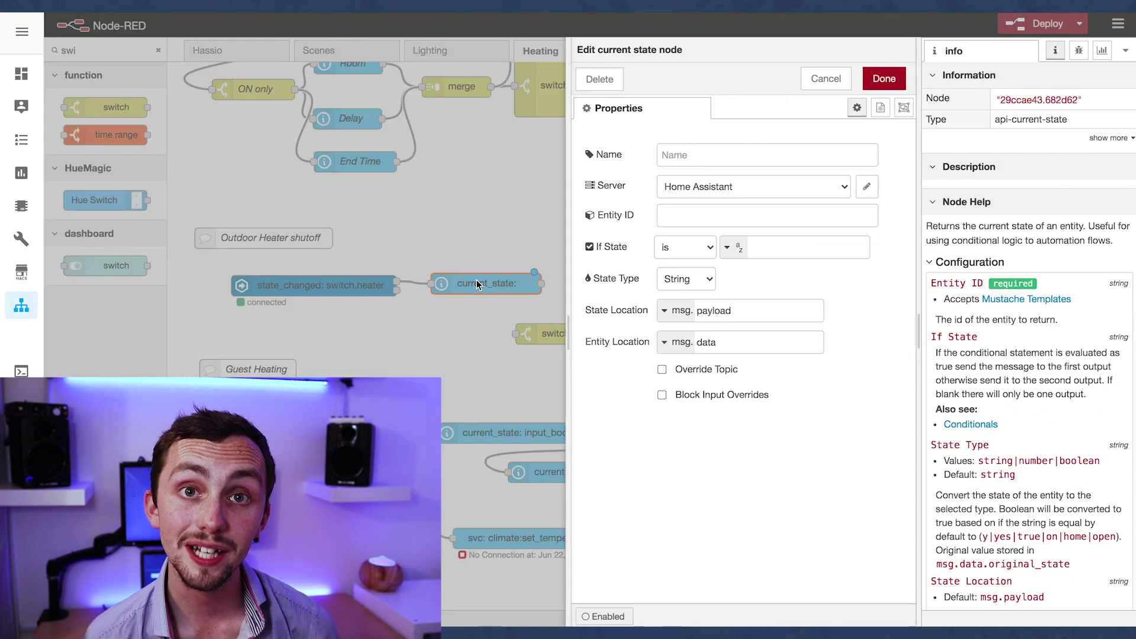
{"action": "left_click", "coordinate": [761, 218]}
{"action": "type", "text": "inpu"}
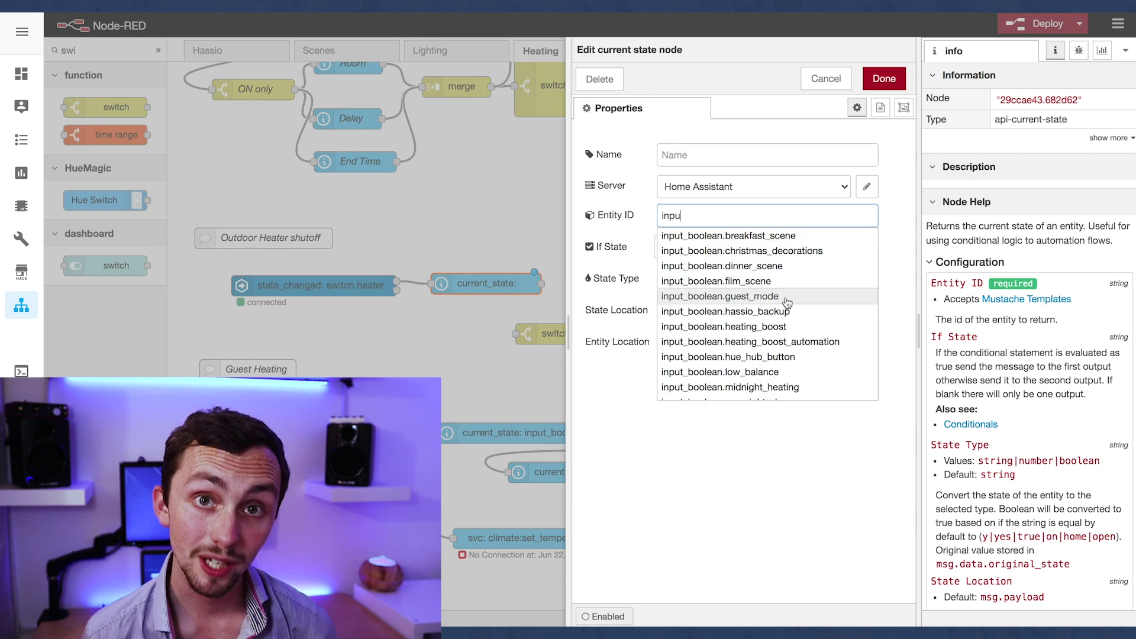
{"action": "left_click", "coordinate": [786, 302]}
{"action": "left_click", "coordinate": [884, 78]}
Give the switch node 'on' and 'off' rules, name it on/off, and line it up
{"action": "double_click", "coordinate": [540, 333]}
{"action": "left_click", "coordinate": [696, 228]}
{"action": "type", "text": "on"}
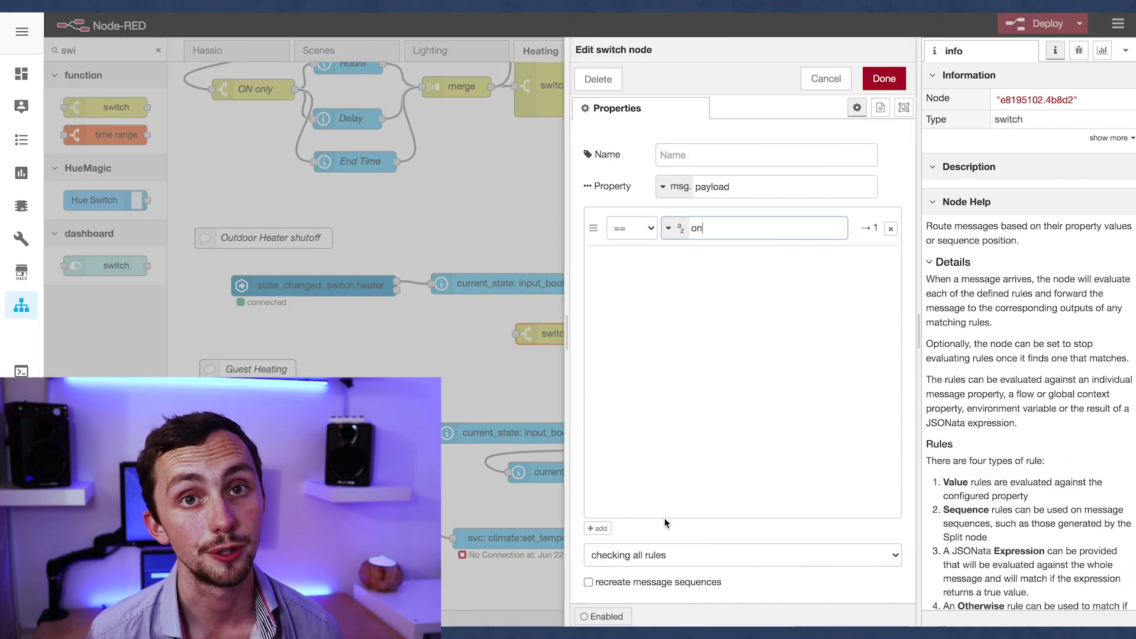
{"action": "left_click", "coordinate": [597, 528]}
{"action": "type", "text": "off"}
{"action": "left_click", "coordinate": [709, 154]}
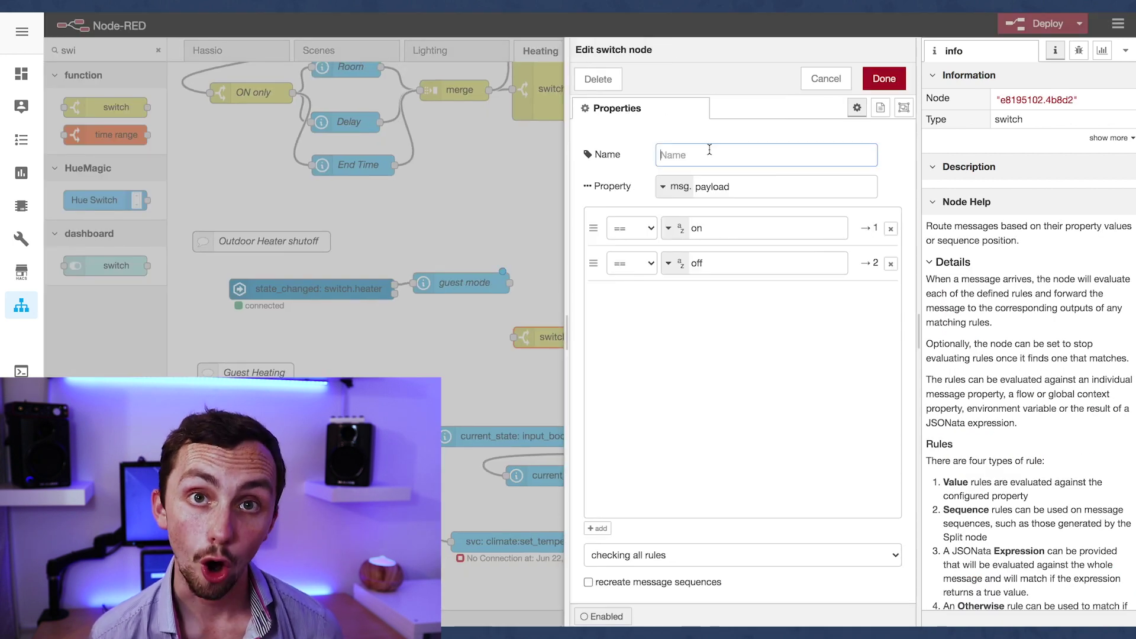
{"action": "type", "text": "on/off"}
{"action": "left_click", "coordinate": [884, 78]}
{"action": "mouse_move", "coordinate": [535, 337]}
{"action": "left_mouse_down"}
{"action": "mouse_move", "coordinate": [510, 315]}
{"action": "mouse_move", "coordinate": [643, 300]}
{"action": "left_mouse_up"}
Duplicate the delay 1h node as a 3-hour delay
{"action": "left_click", "coordinate": [689, 298]}
{"action": "key", "text": "ctrl+c"}
{"action": "key", "text": "ctrl+v"}
{"action": "left_click", "coordinate": [685, 330]}
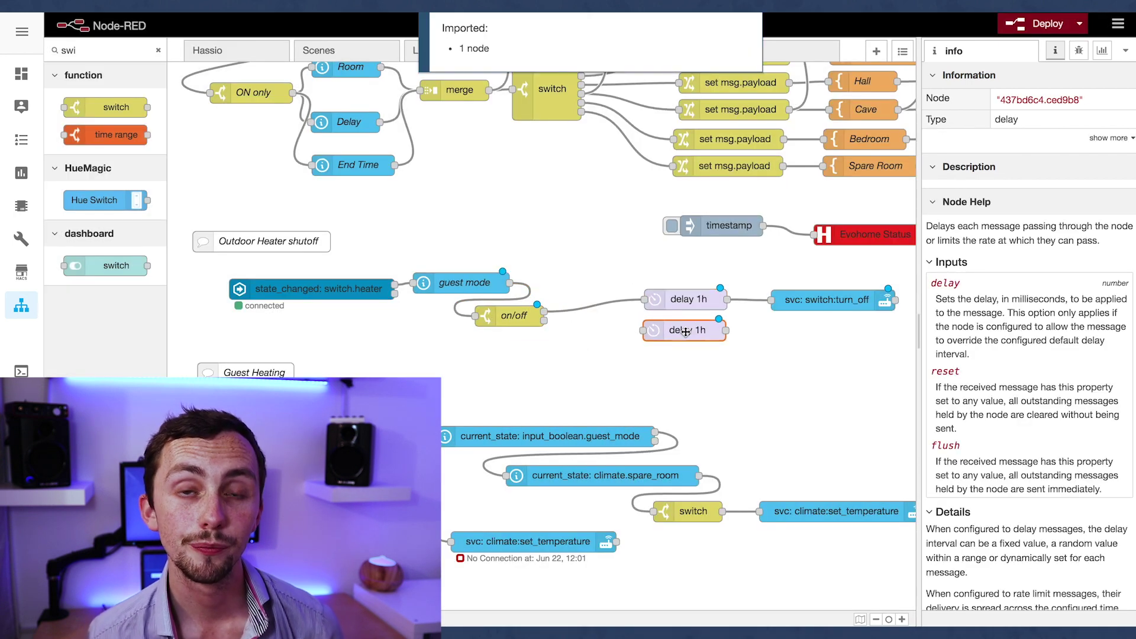
{"action": "double_click", "coordinate": [684, 329]}
{"action": "key", "text": "Escape"}
Route on/off's second output through delay 3h to the heater turn-off, then deploy
{"action": "left_click_drag", "start_coordinate": [544, 320], "coordinate": [643, 330]}
{"action": "left_click_drag", "start_coordinate": [726, 330], "coordinate": [771, 300]}
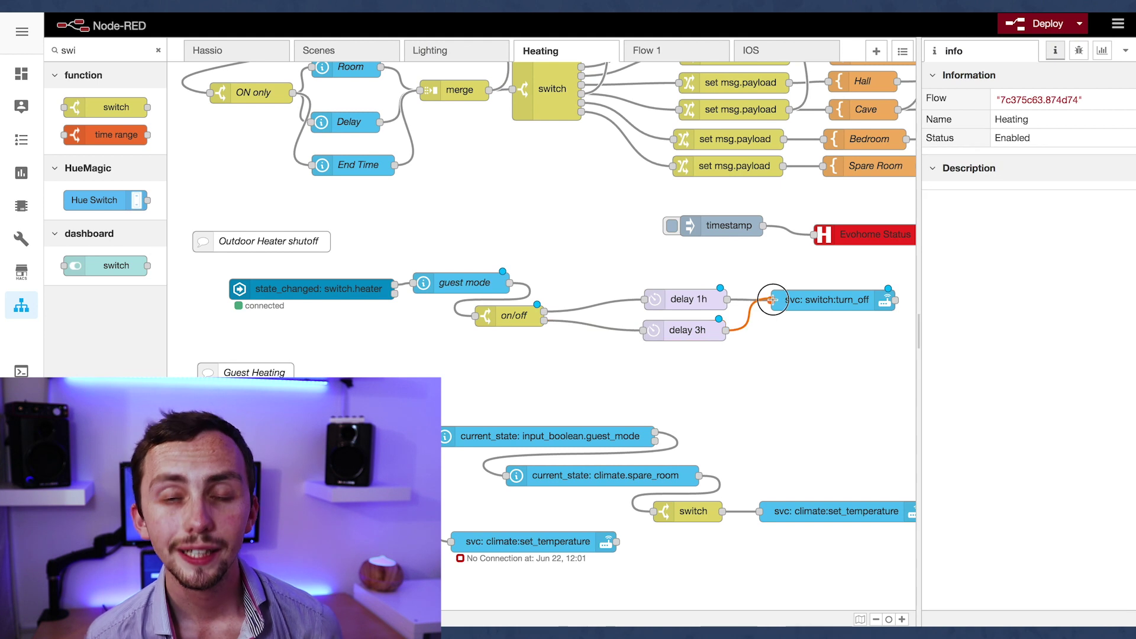
{"action": "key", "text": "ctrl+d"}
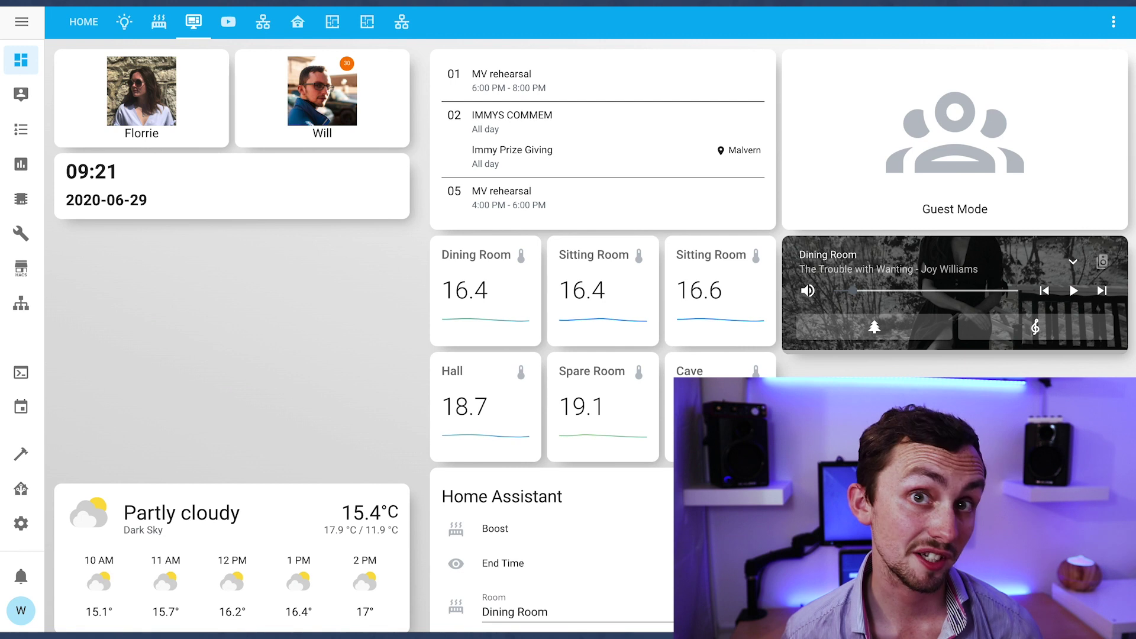
Toggle the Guest Mode card on to show the Wifi Login QR card, then off again
{"action": "left_click", "coordinate": [958, 121]}
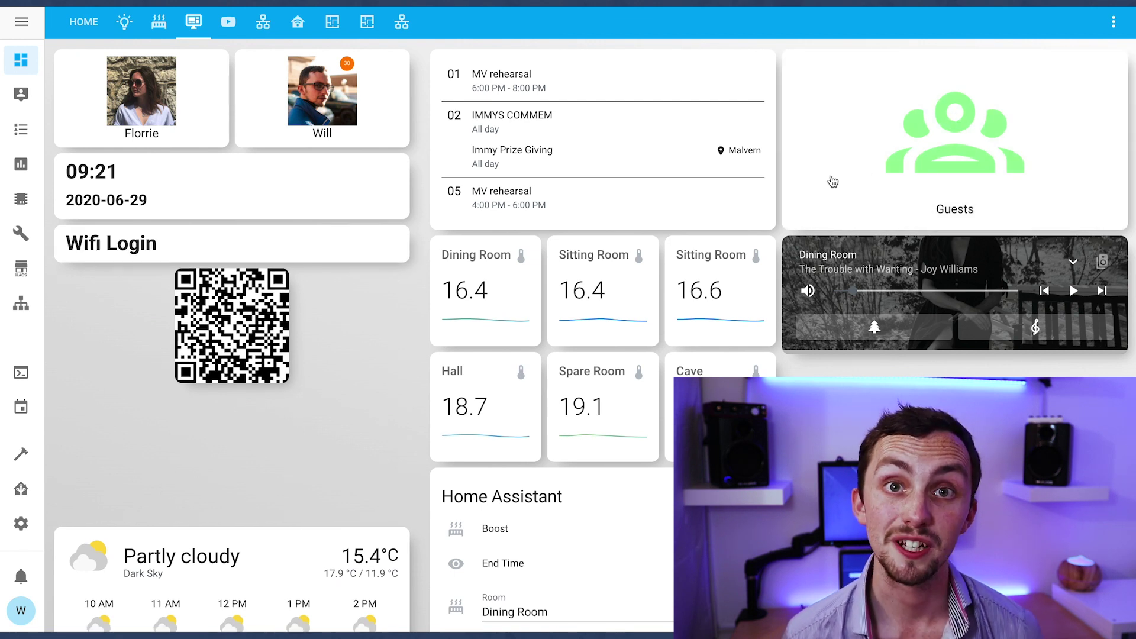
{"action": "left_click", "coordinate": [900, 168]}
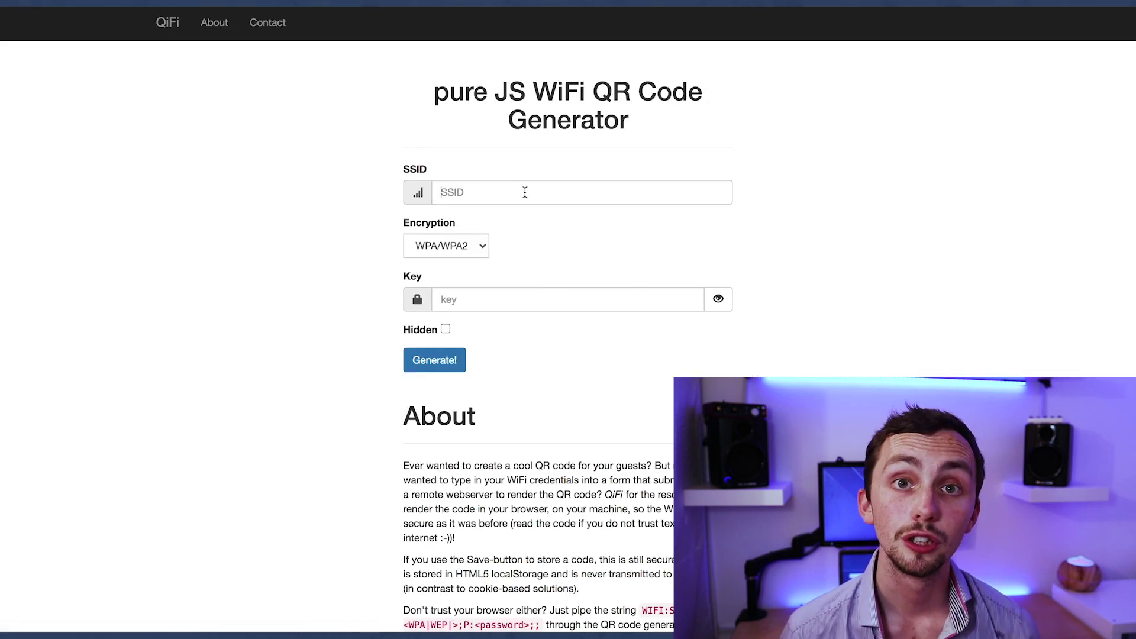
Generate a WPA/WPA2 WiFi QR code for SSID MYSSID using the network key
{"action": "left_click", "coordinate": [525, 191]}
{"action": "type", "text": "MYSSID"}
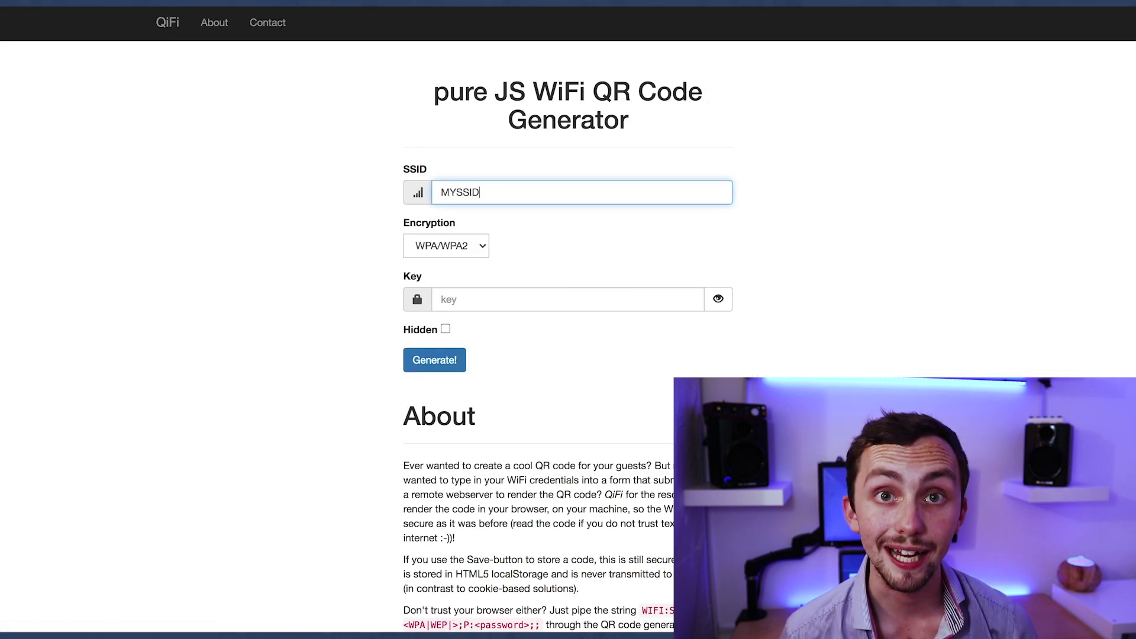
{"action": "left_click", "coordinate": [485, 304]}
{"action": "type", "text": "M"}
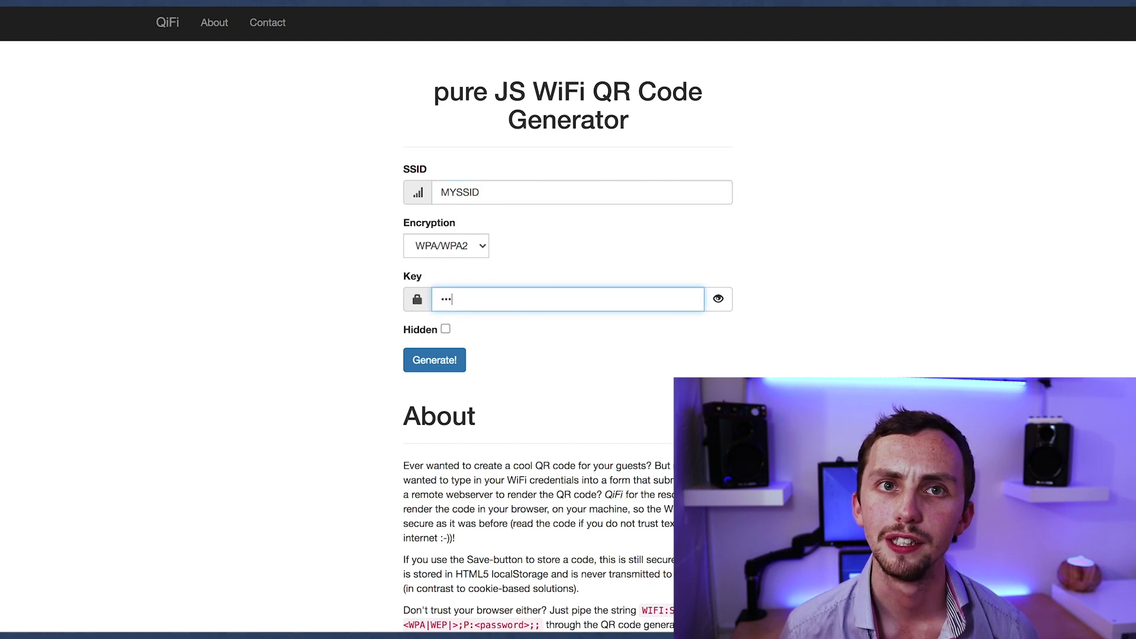
{"action": "key", "text": "BackSpace"}
{"action": "type", "text": "password"}
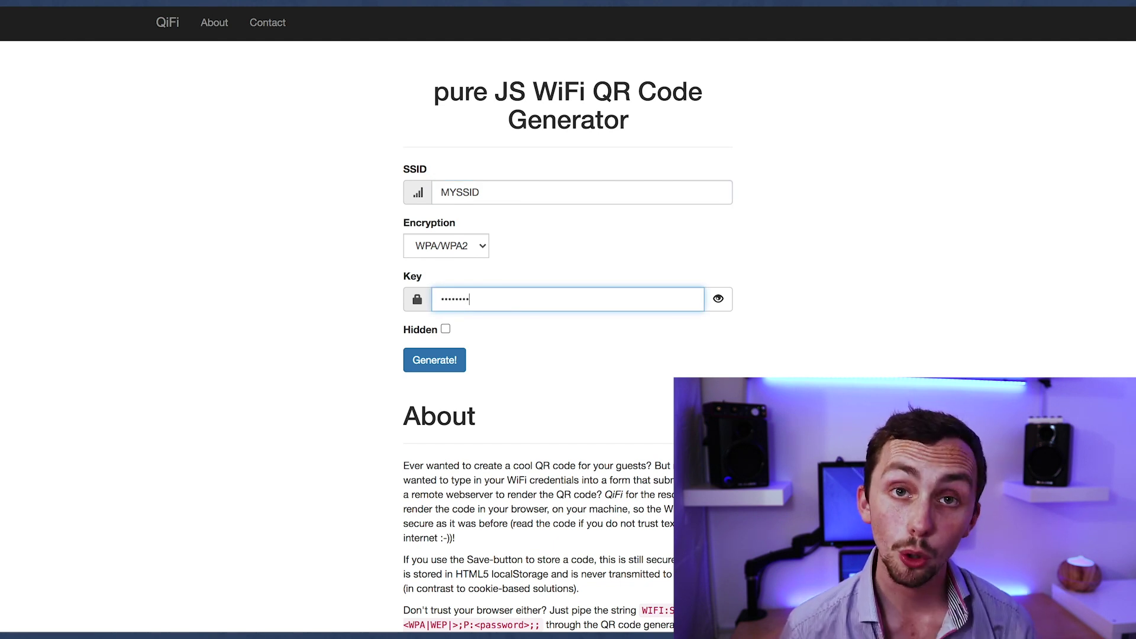
{"action": "type", "text": "3"}
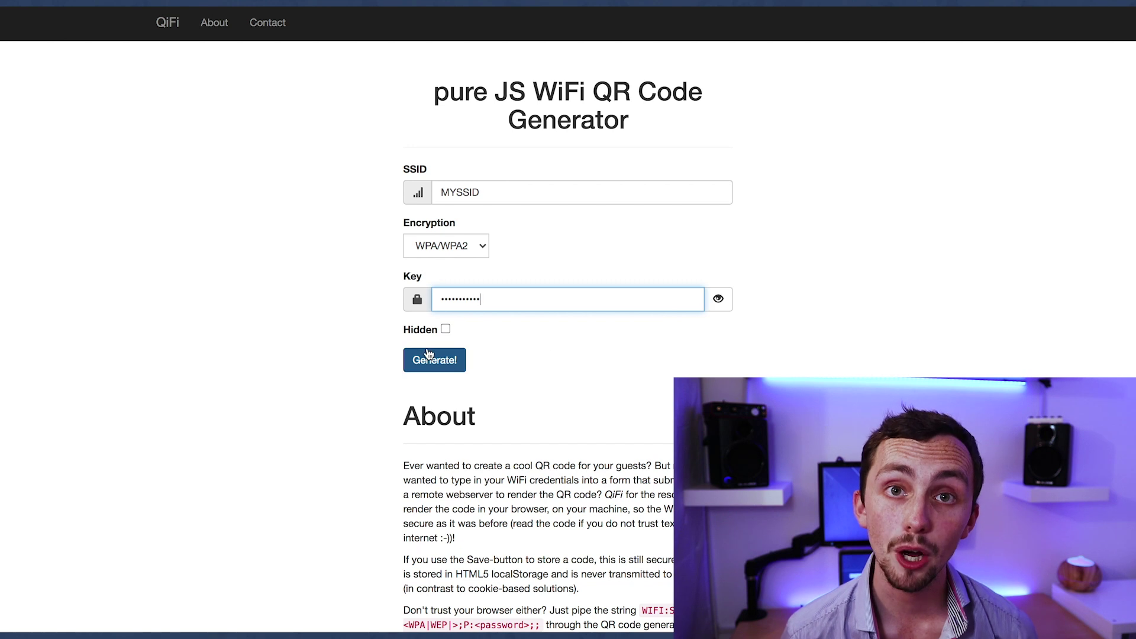
{"action": "left_click", "coordinate": [430, 357]}
{"action": "scroll", "coordinate": [467, 443], "scroll_direction": "down", "scroll_amount": 5}
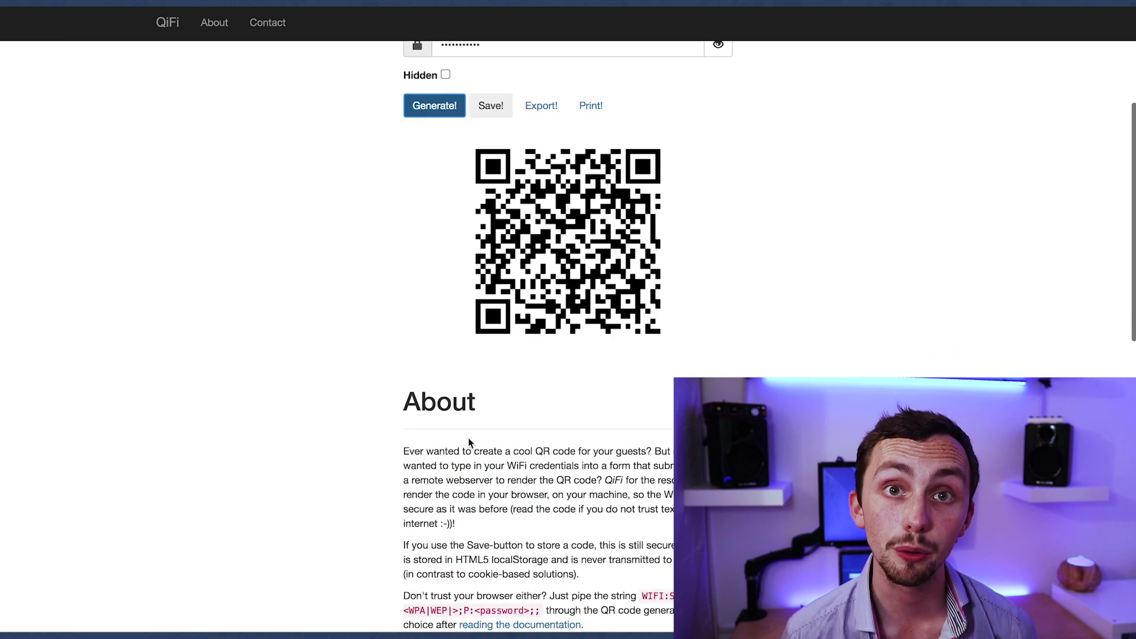
{"action": "scroll", "coordinate": [479, 408], "scroll_direction": "up", "scroll_amount": 1}
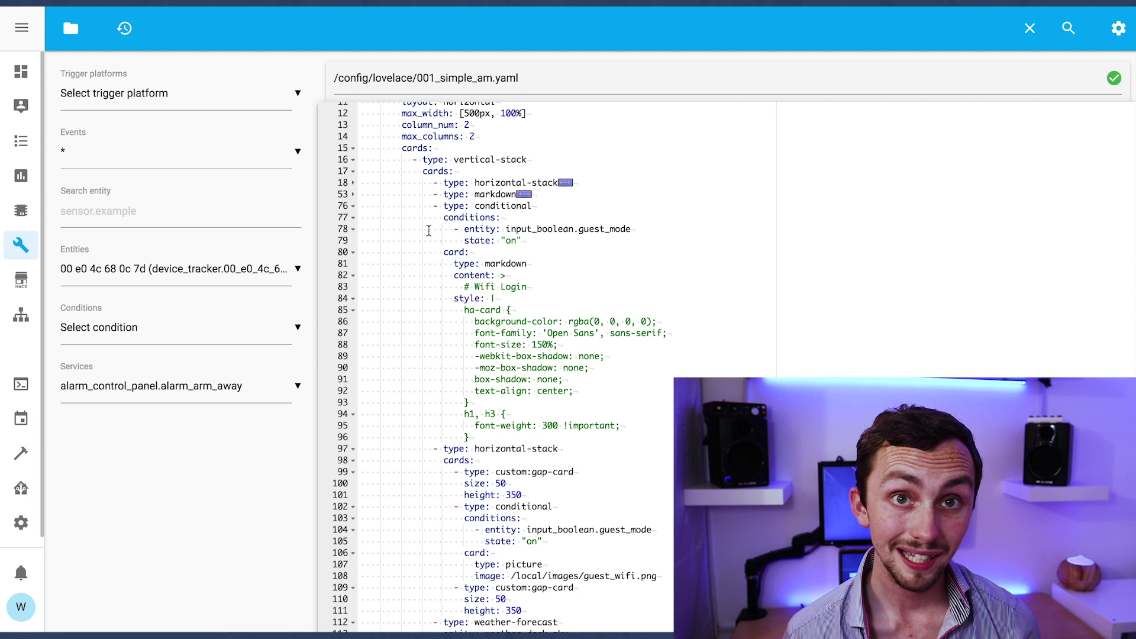
Inspect the conditional card and its picture card in 001_simple_am.yaml
{"action": "double_click", "coordinate": [524, 206]}
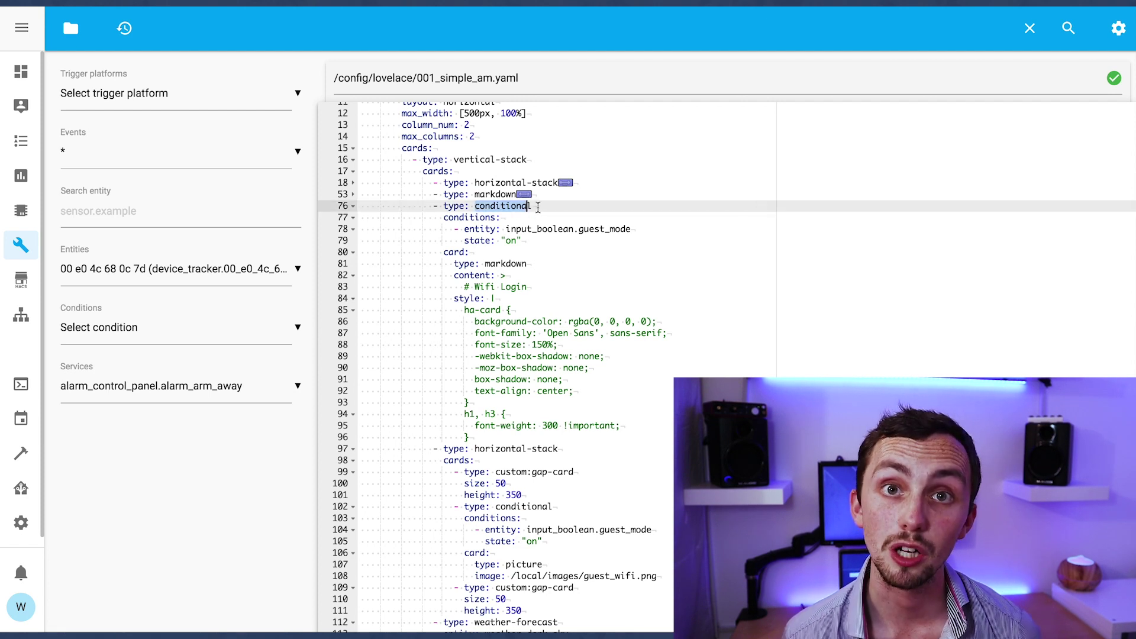
{"action": "scroll", "coordinate": [555, 285], "scroll_direction": "down", "scroll_amount": 4}
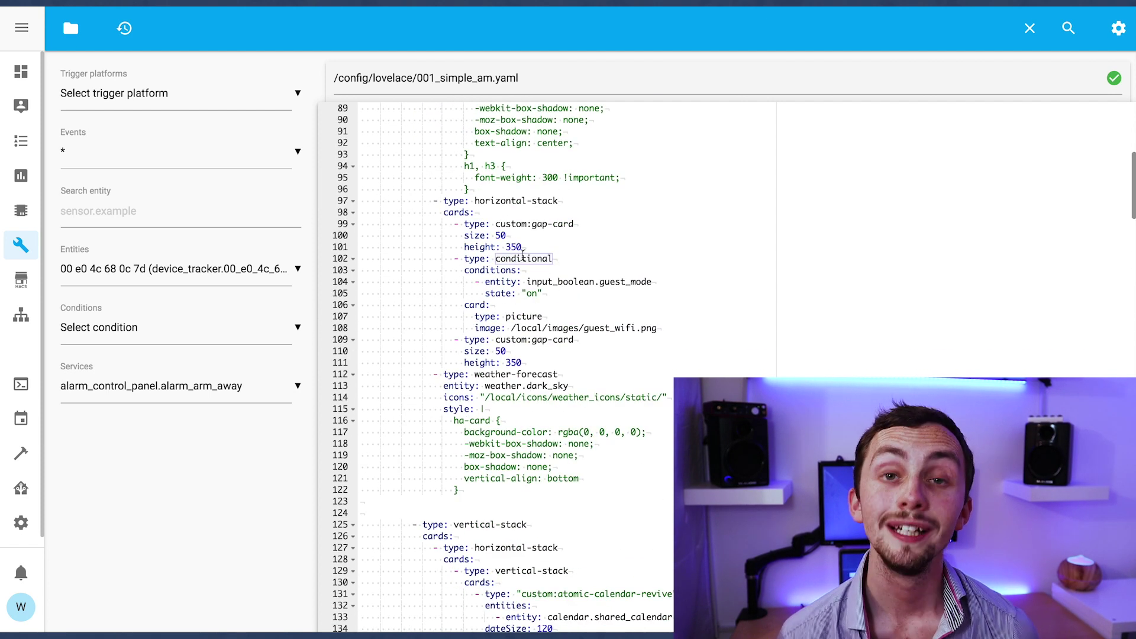
{"action": "left_click_drag", "start_coordinate": [528, 282], "coordinate": [669, 329]}
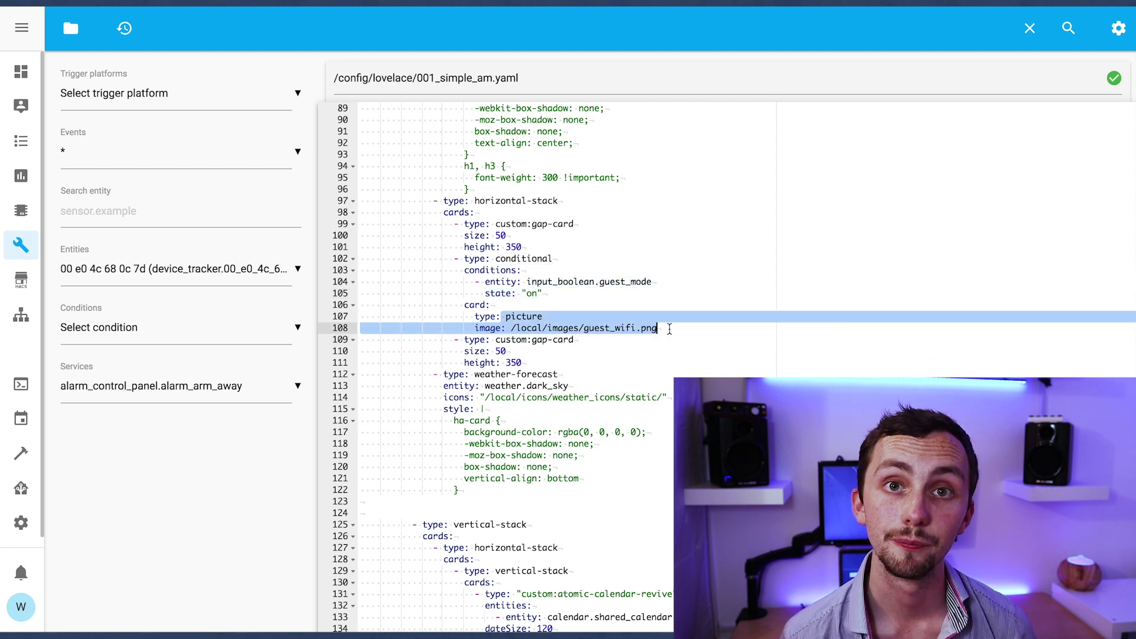
{"action": "left_click", "coordinate": [669, 329]}
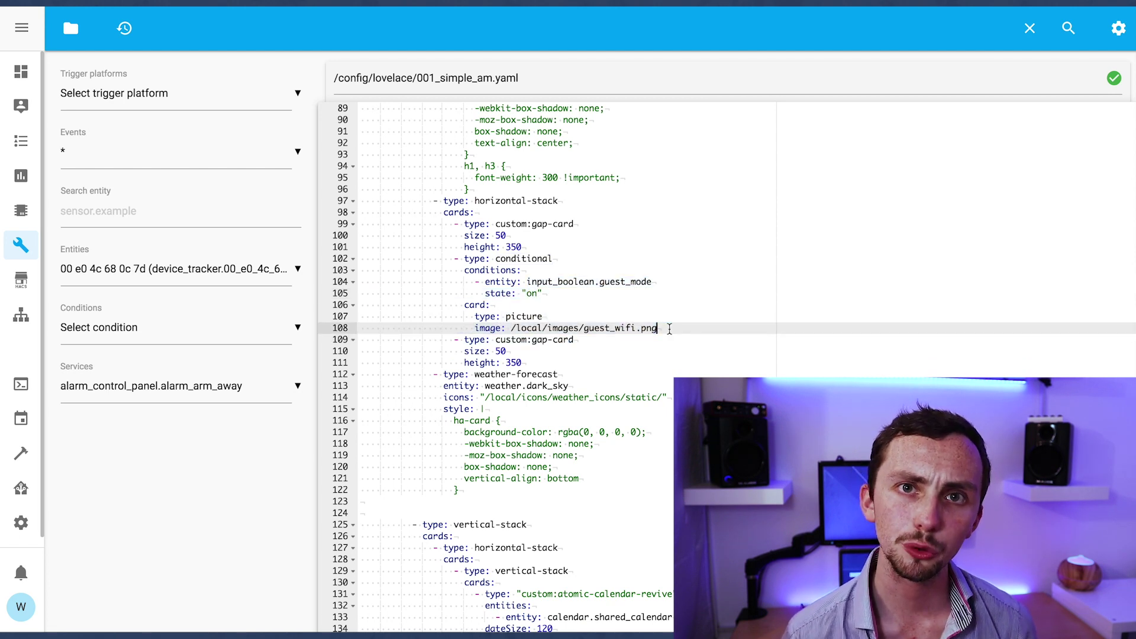
Check the 350-high gap-card spacer, then toggle Guest Mode on and off on the dashboard
{"action": "left_click_drag", "start_coordinate": [475, 201], "coordinate": [495, 224]}
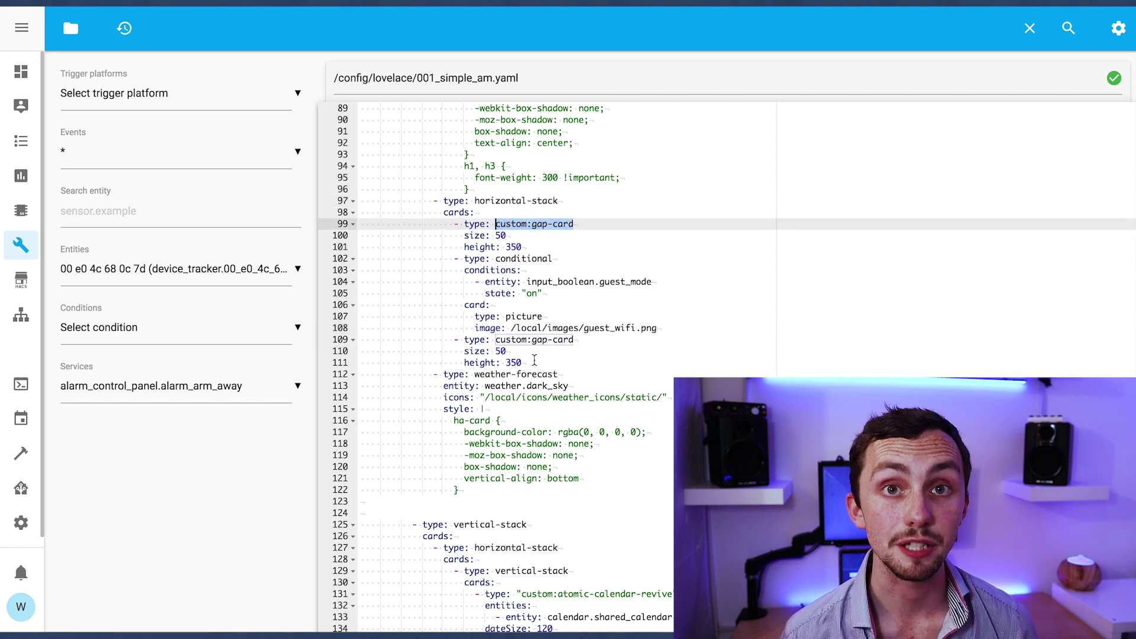
{"action": "left_click", "coordinate": [535, 362]}
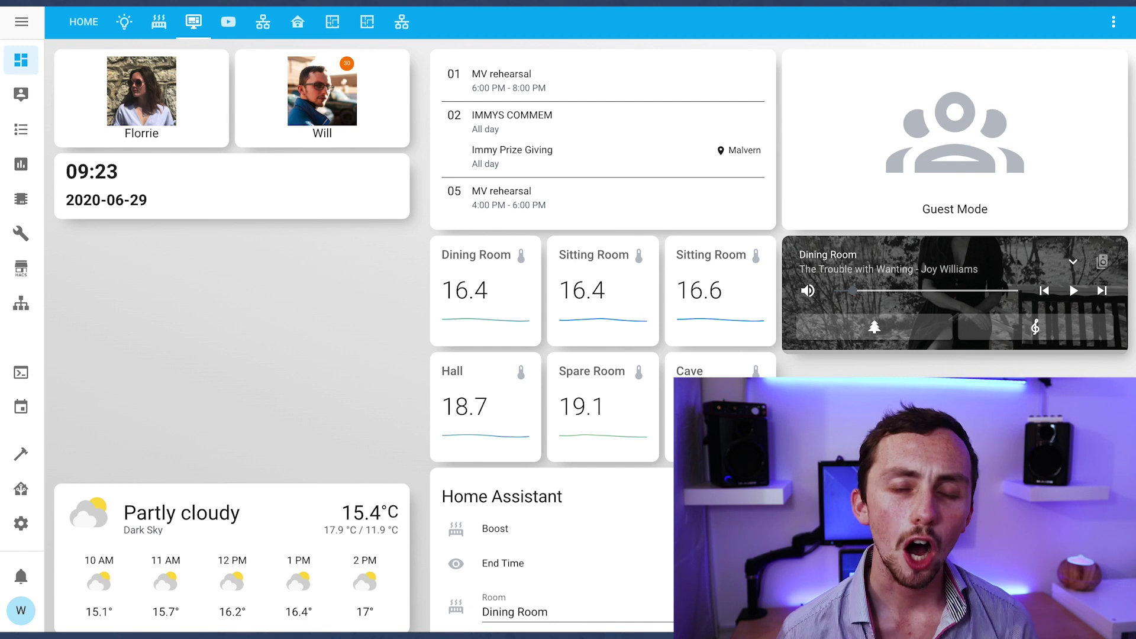
{"action": "left_click", "coordinate": [926, 73]}
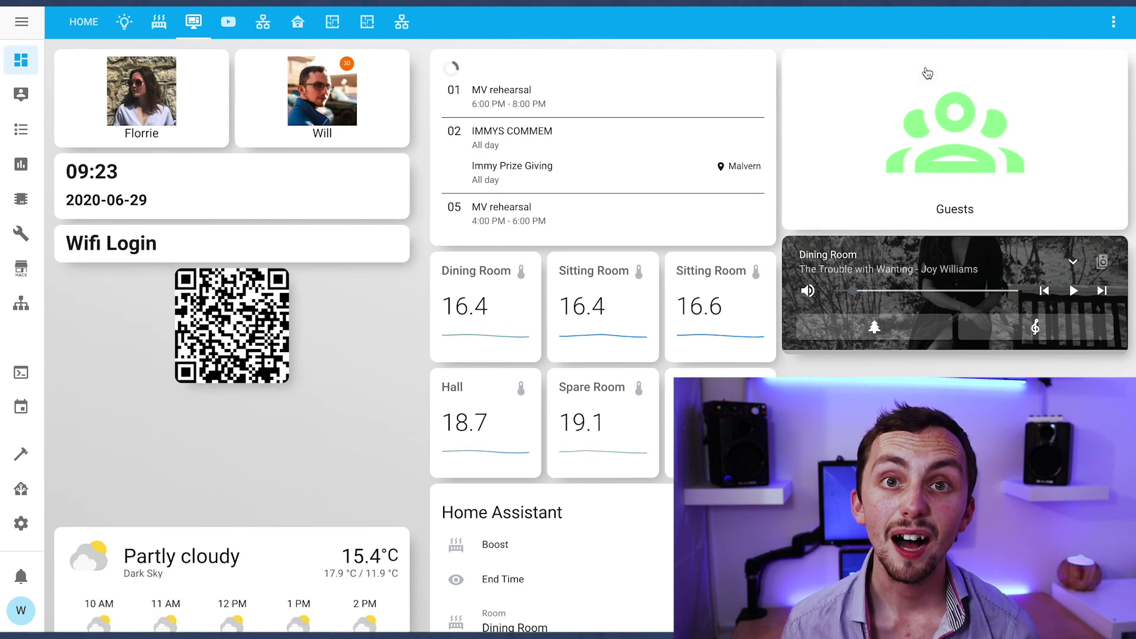
{"action": "left_click", "coordinate": [945, 139]}
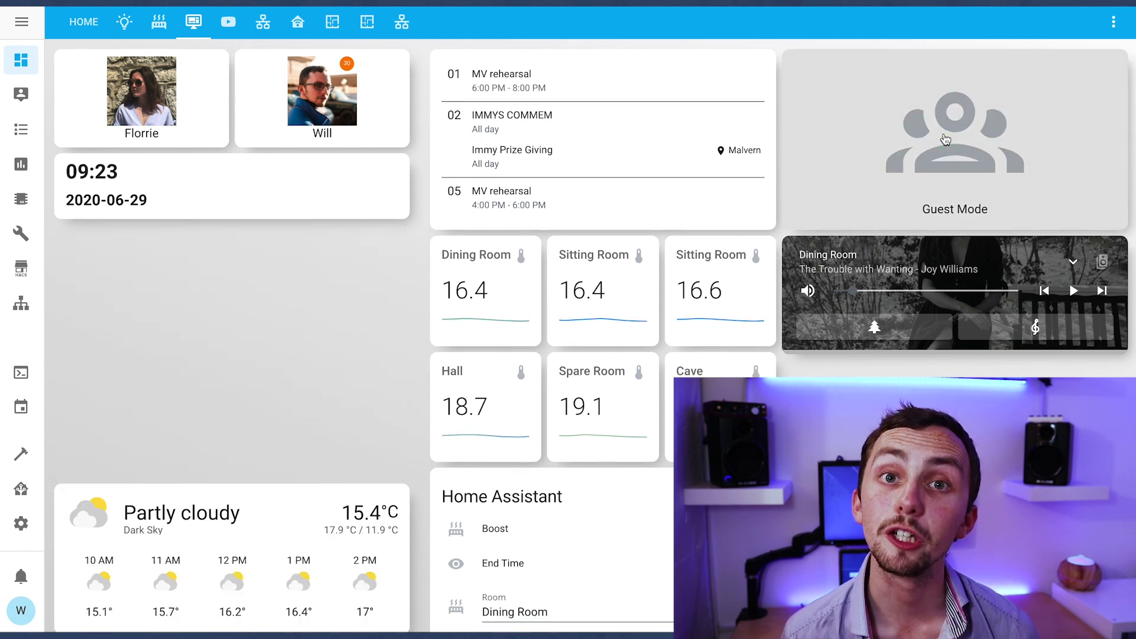